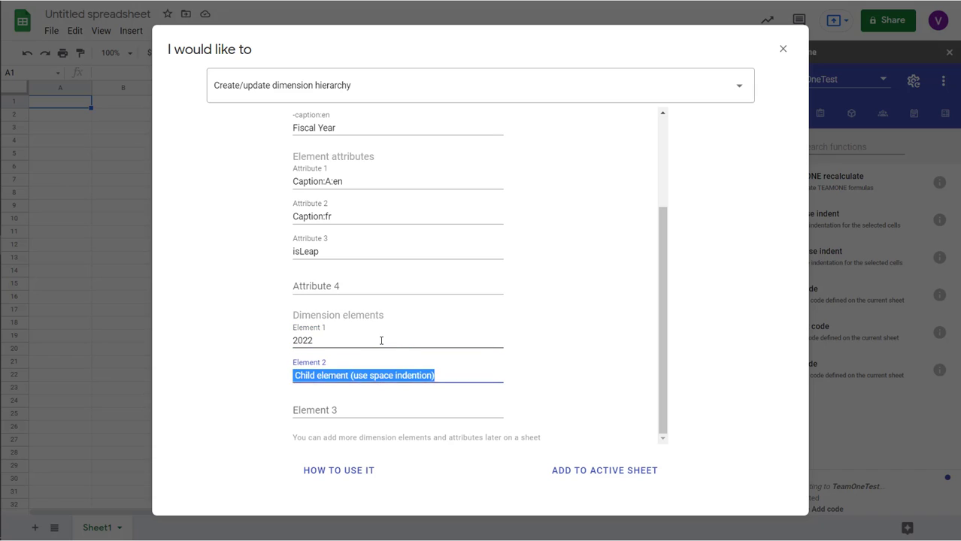
Enter 2023 and 2024 as dimension elements 2 and 3, and add the dimension hierarchy definition to the active sheet.
{"action": "type", "text": "2023"}
{"action": "key", "text": "Tab"}
{"action": "type", "text": "20"}
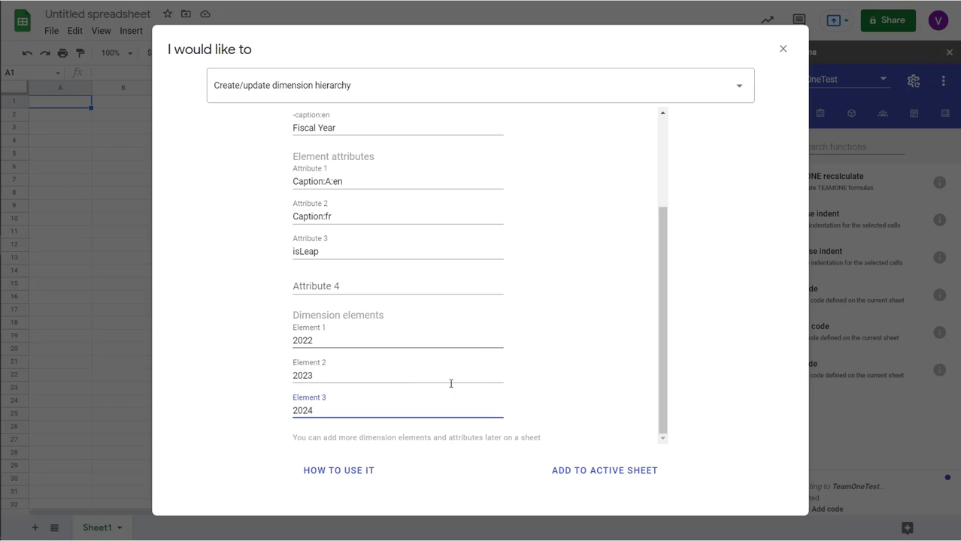
{"action": "left_click", "coordinate": [601, 475]}
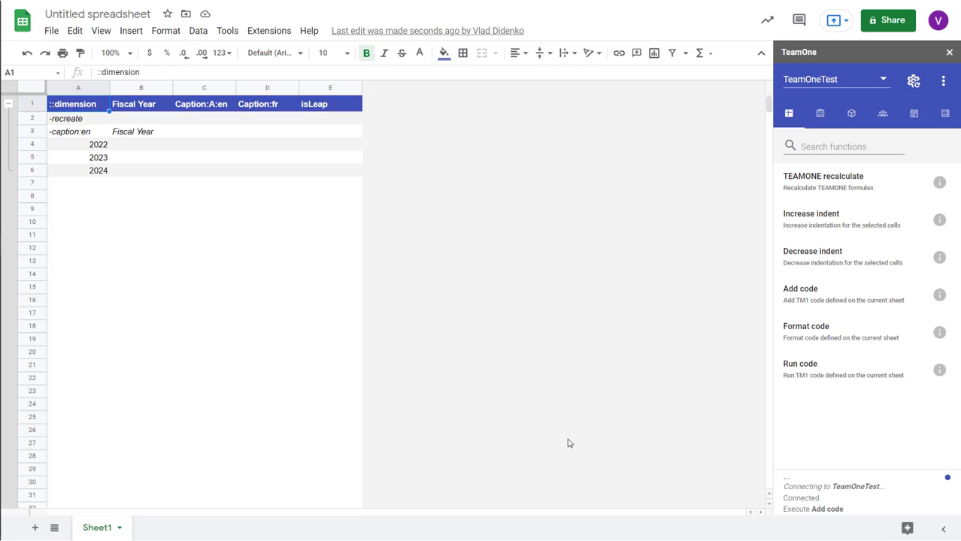
Insert a row above the 2022 element and copy the -caption:en row's two cells into it.
{"action": "left_click", "coordinate": [38, 144]}
{"action": "right_click", "coordinate": [38, 144]}
{"action": "left_click", "coordinate": [98, 247]}
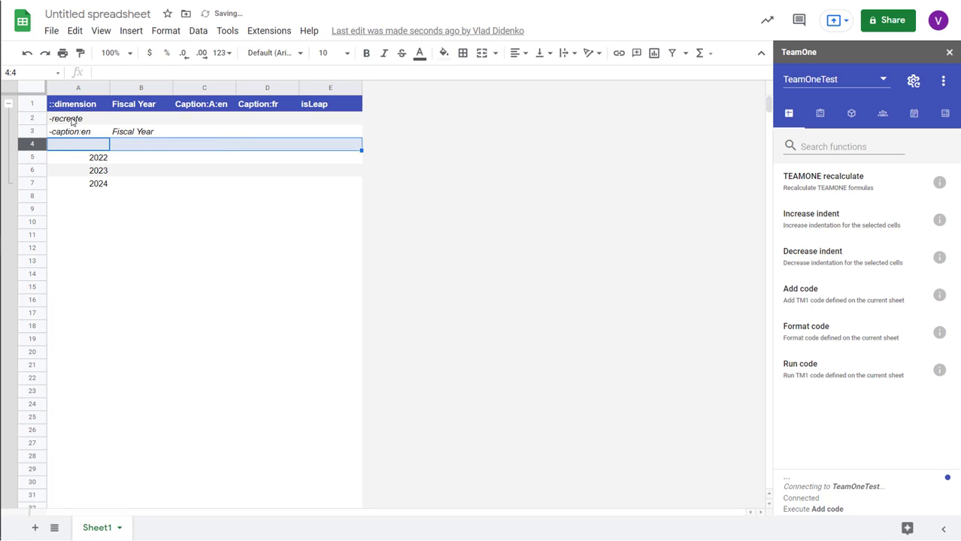
{"action": "left_click", "coordinate": [96, 133]}
{"action": "key", "text": "shift+Right"}
{"action": "key", "text": "ctrl+c"}
{"action": "left_click", "coordinate": [101, 146]}
{"action": "key", "text": "ctrl+v"}
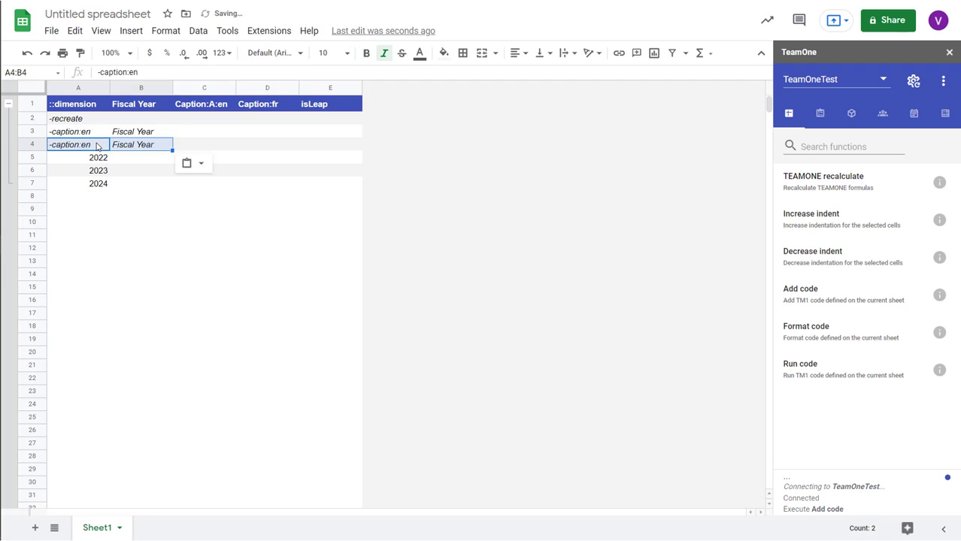
Change the copied caption row to -caption:fr with the value Année fiscale in row 4.
{"action": "left_click", "coordinate": [96, 146]}
{"action": "type", "text": "fr"}
{"action": "key", "text": "Return"}
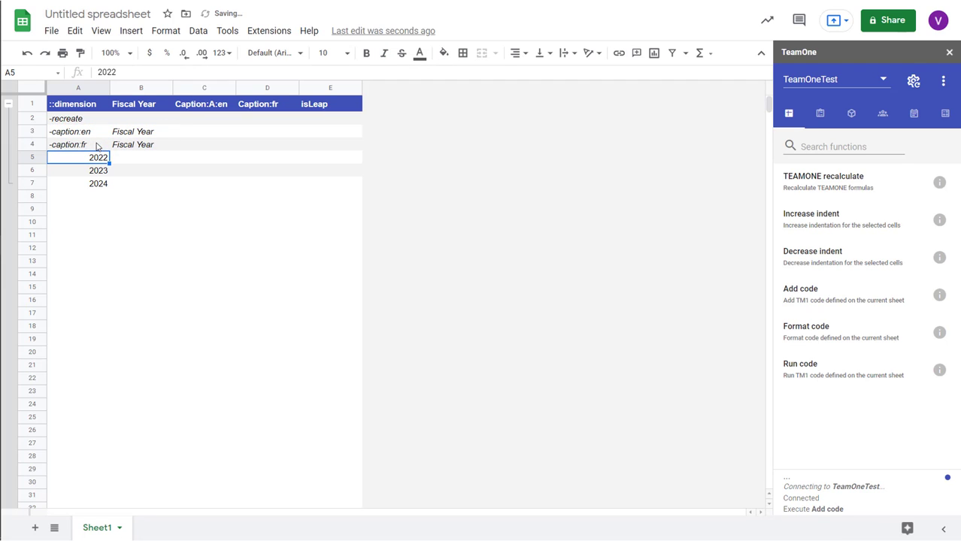
{"action": "double_click", "coordinate": [157, 147]}
{"action": "key", "text": "ctrl+a"}
{"action": "key", "text": "BackSpace"}
{"action": "key", "text": "ctrl+v"}
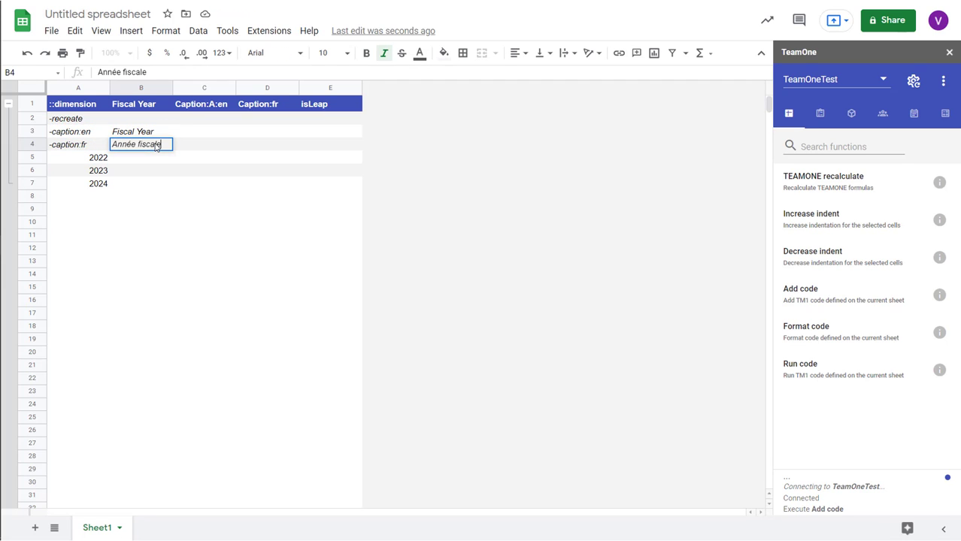
{"action": "key", "text": "Return"}
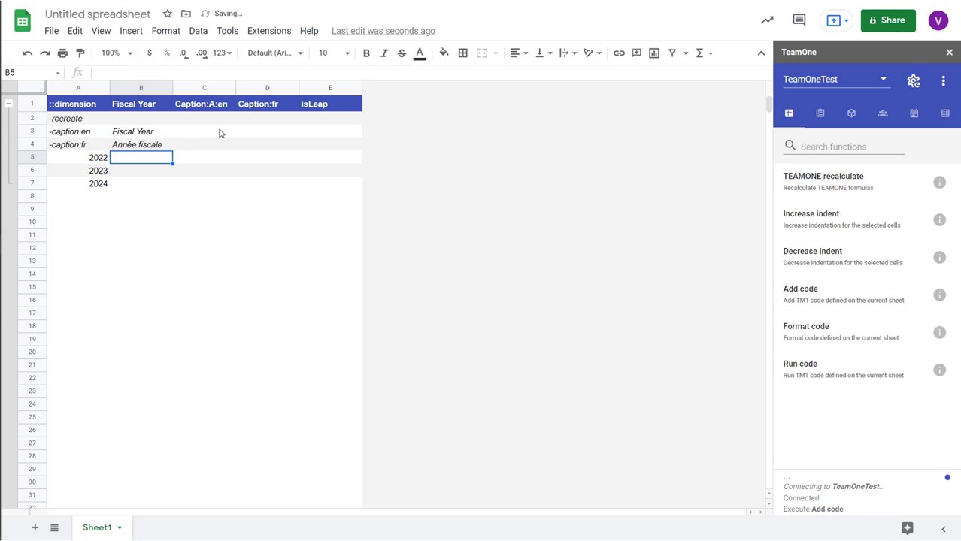
Enter the formula ="FY"&A5 in C5 of the Caption:A:en column and fill it down to C7.
{"action": "left_click", "coordinate": [182, 159]}
{"action": "type", "text": "=\"FY\"&"}
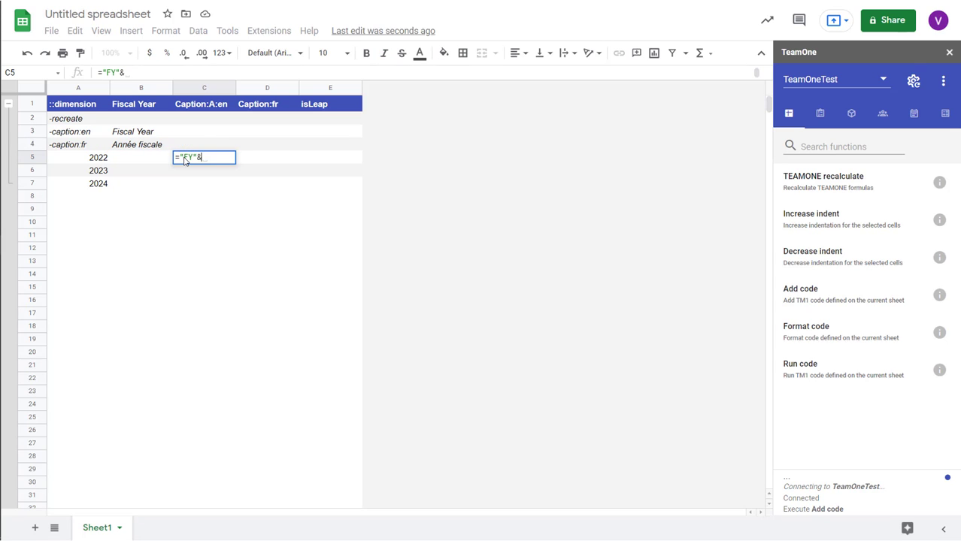
{"action": "left_click", "coordinate": [82, 158]}
{"action": "key", "text": "Return"}
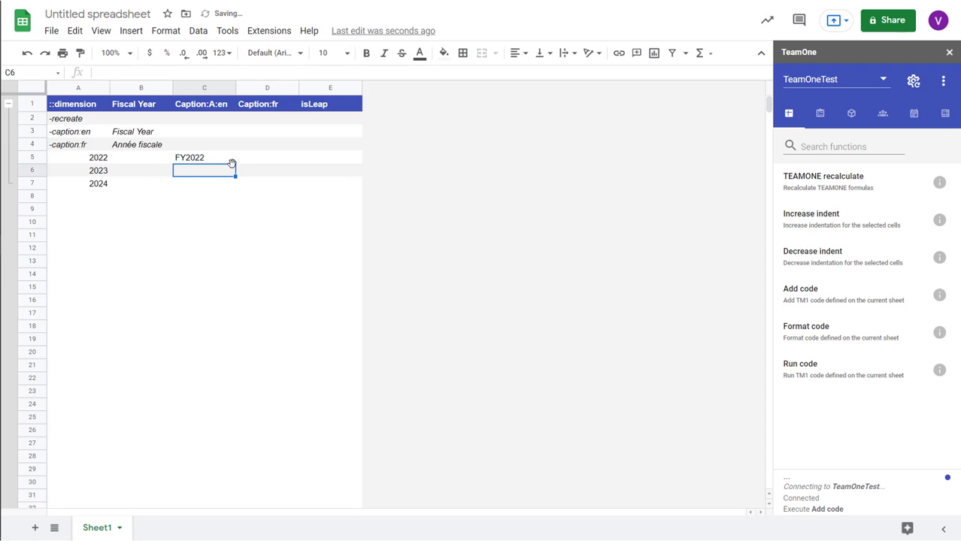
{"action": "left_click", "coordinate": [231, 161]}
{"action": "left_click_drag", "start_coordinate": [236, 164], "coordinate": [236, 188]}
Enter the formula ="AF"&A5 in D5 of the Caption:fr column and autofill it for the other years.
{"action": "double_click", "coordinate": [265, 159]}
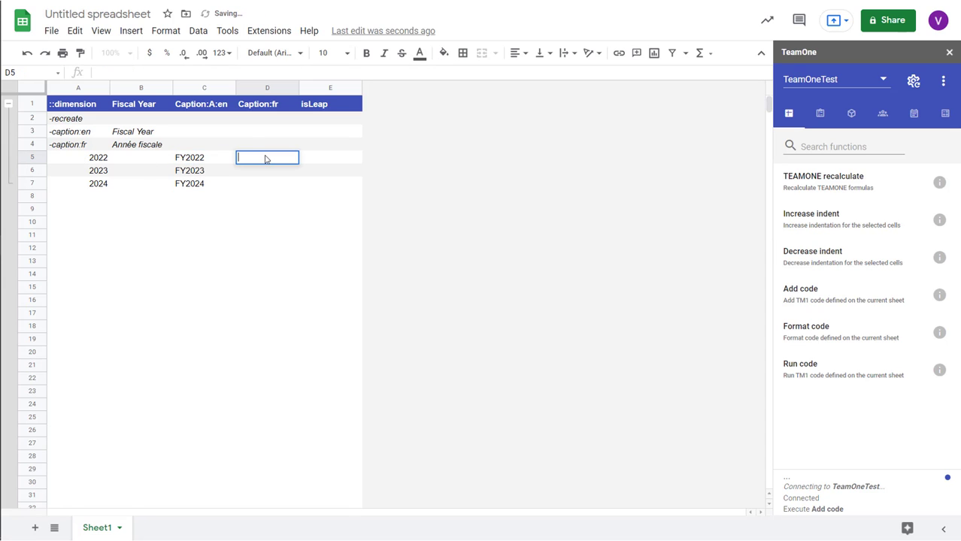
{"action": "type", "text": "=\"AF\"&"}
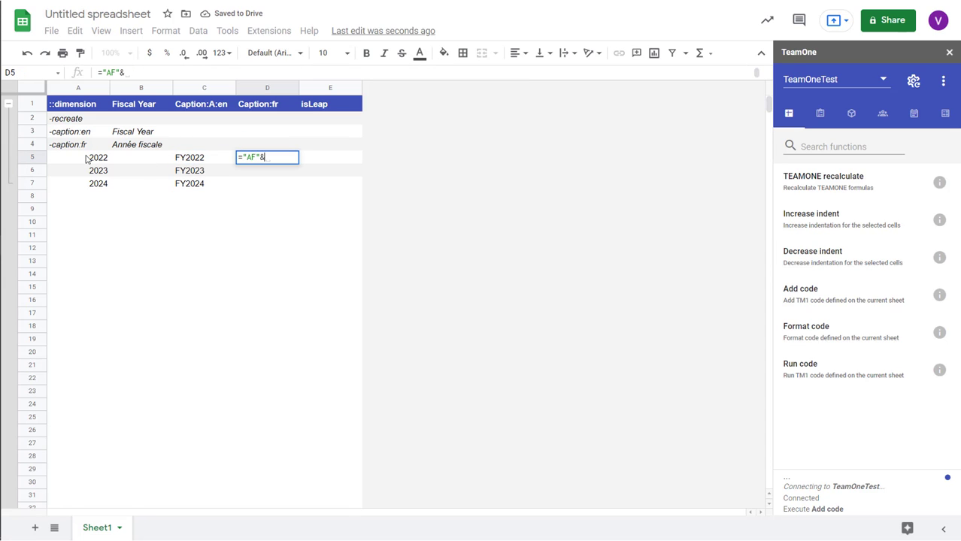
{"action": "left_click", "coordinate": [85, 159]}
{"action": "key", "text": "Return"}
{"action": "key", "text": "ctrl+Return"}
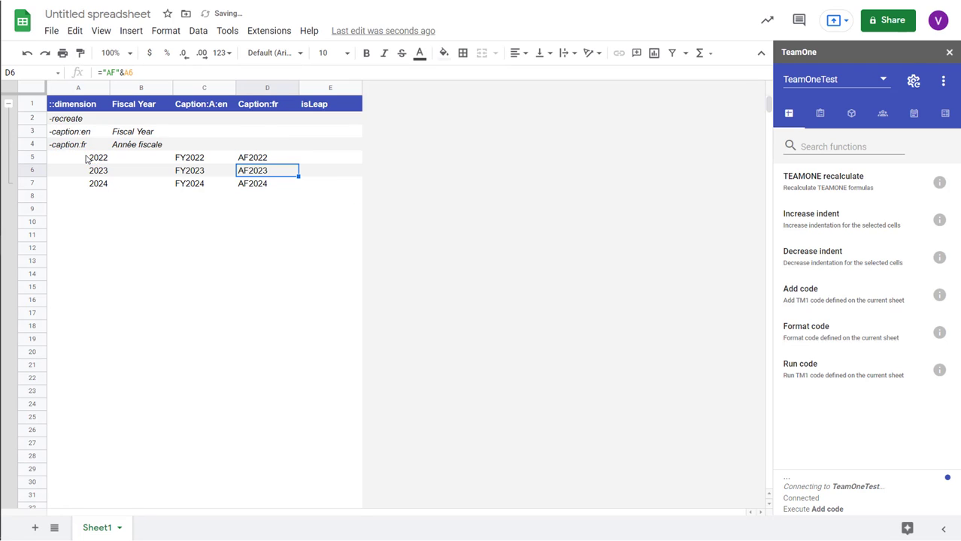
Enter =IF(MONTH(DATE(A5,2,29))=2,"Y","N") in E5 of the isLeap column and autofill it for the other years.
{"action": "left_click", "coordinate": [350, 160]}
{"action": "type", "text": "=IF(MONTH(DATE(A5,2,29))=2,\"Y\",\"N\")"}
{"action": "key", "text": "Return"}
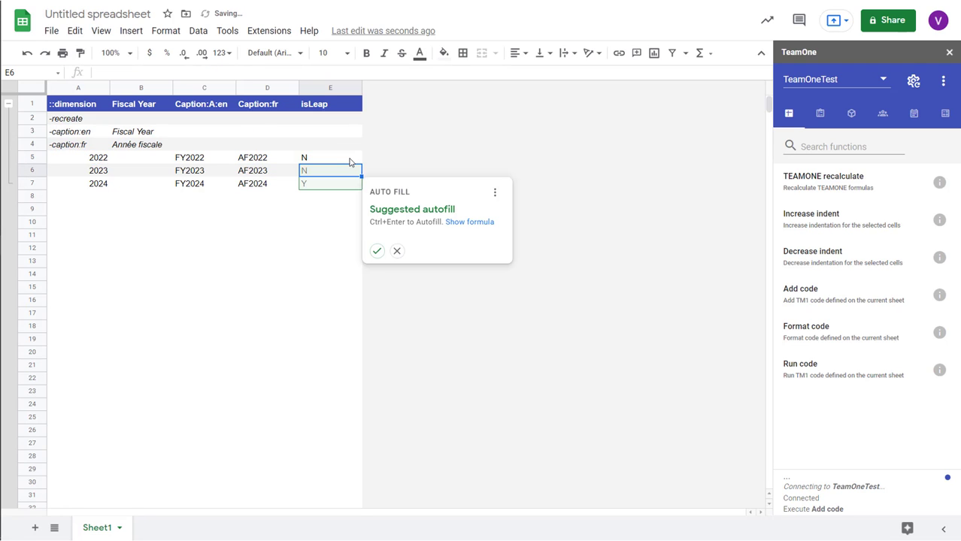
{"action": "key", "text": "ctrl+Return"}
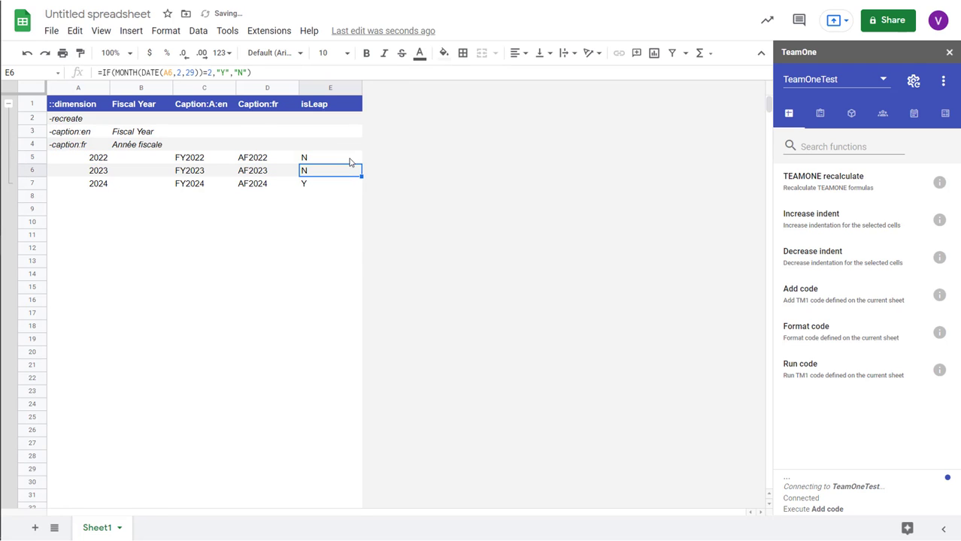
Add a -subset.alias option in A8 with the value Caption in B8.
{"action": "left_click", "coordinate": [83, 192]}
{"action": "type", "text": "-subset"}
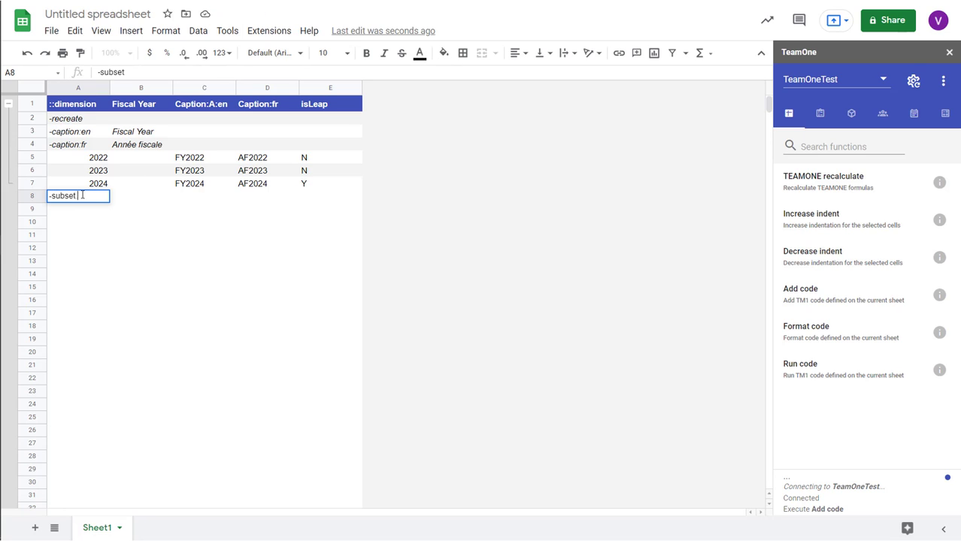
{"action": "double_click", "coordinate": [120, 201]}
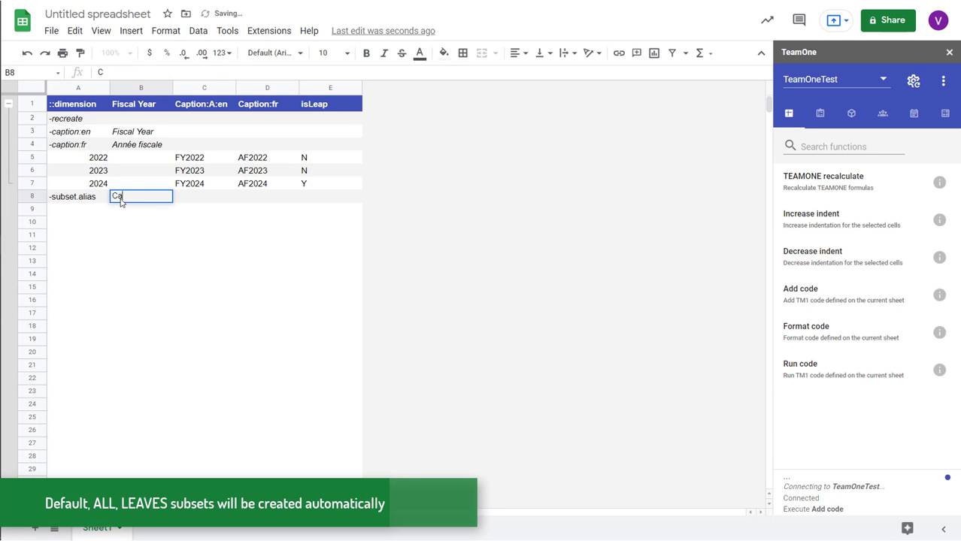
Add a -subset.default option in A9 with the formula =YEAR(TODAY()) in B9.
{"action": "left_click", "coordinate": [84, 210]}
{"action": "type", "text": "-subset.e"}
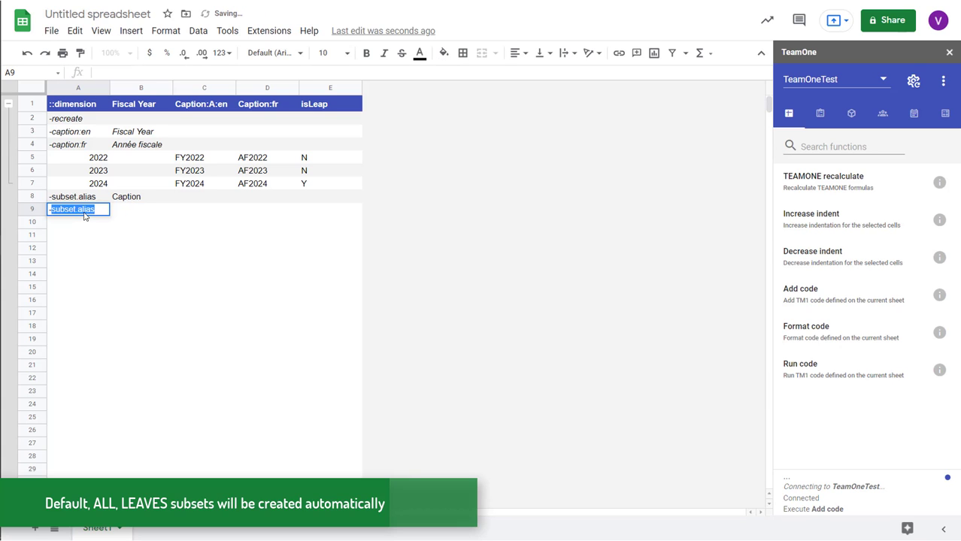
{"action": "type", "text": "efault"}
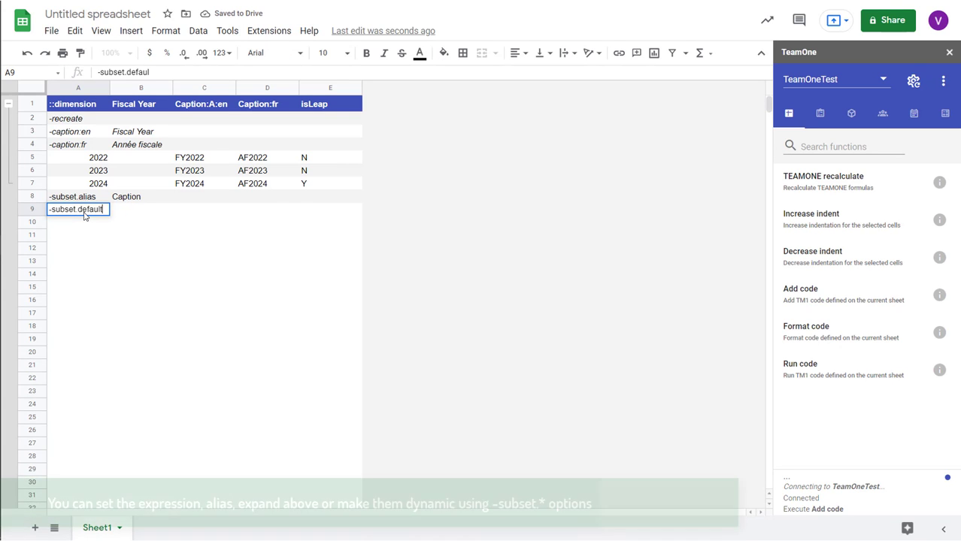
{"action": "double_click", "coordinate": [134, 209]}
{"action": "type", "text": "=YE"}
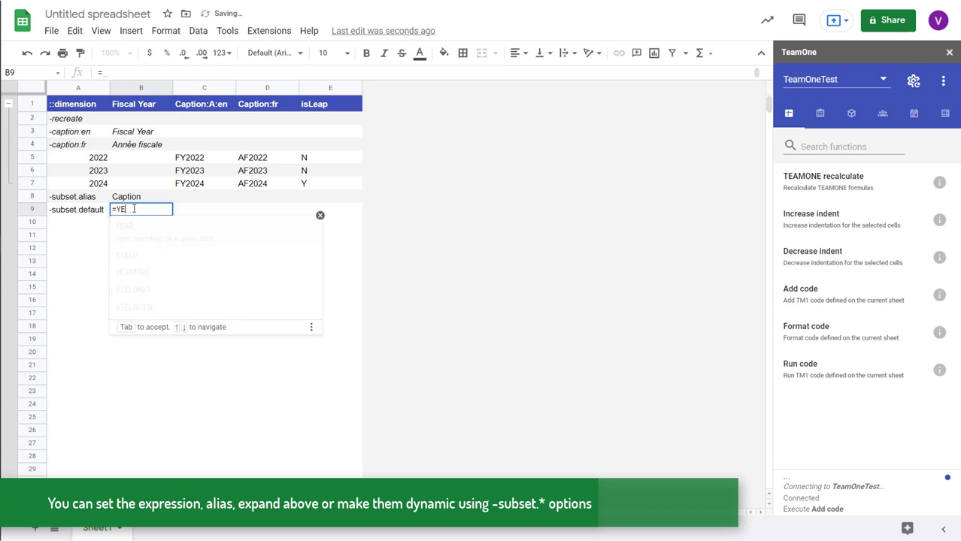
{"action": "type", "text": "AR(TODAY())"}
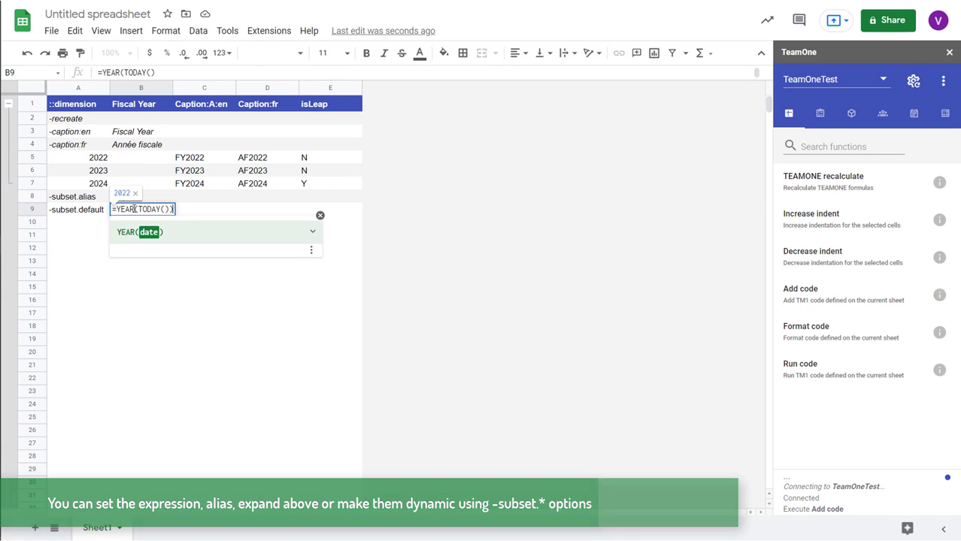
{"action": "key", "text": "Return"}
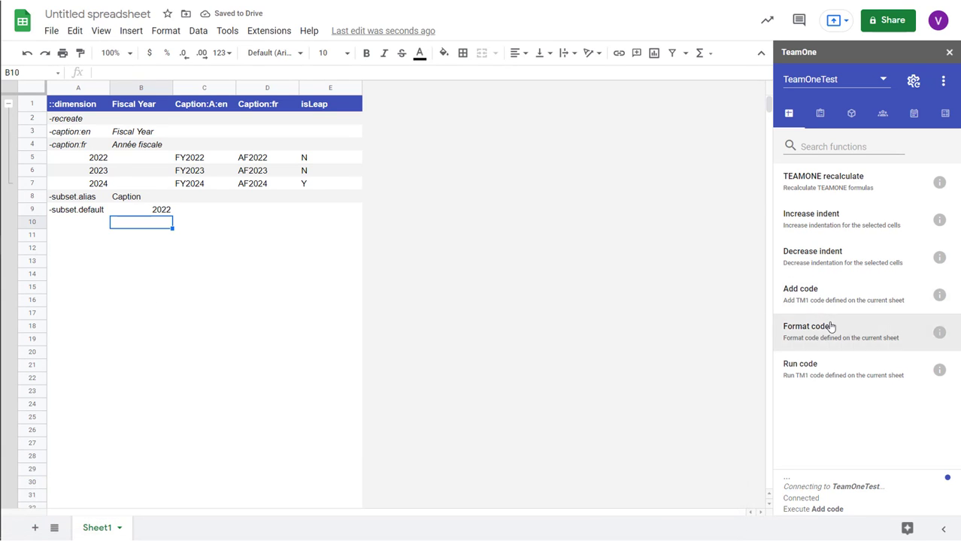
Format the TM1 code on the sheet and run it to create the Fiscal Year dimension.
{"action": "left_click", "coordinate": [830, 326]}
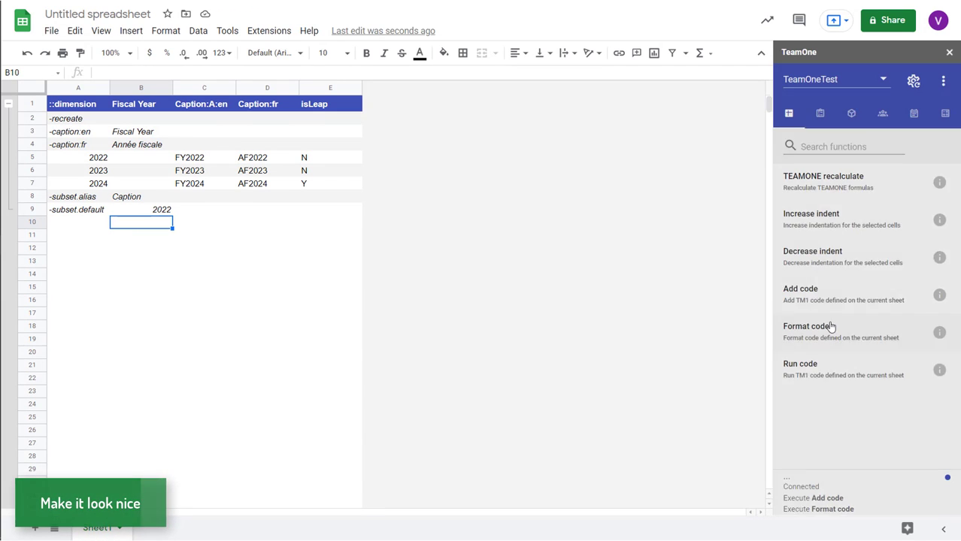
{"action": "left_click", "coordinate": [833, 367]}
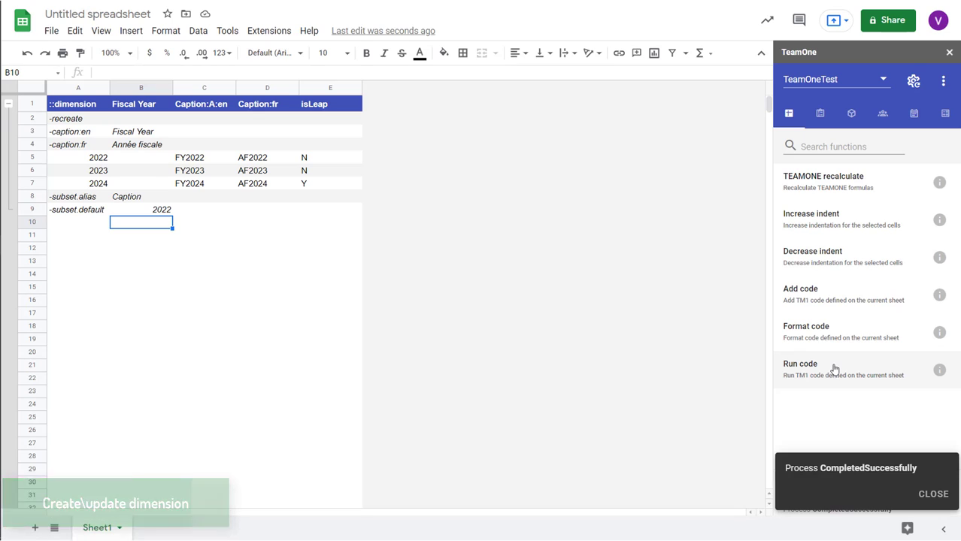
Browse the model's dimensions to the Fiscal Year hierarchy and open its Default subset to examine the elements.
{"action": "left_click", "coordinate": [851, 114]}
{"action": "left_click", "coordinate": [785, 201]}
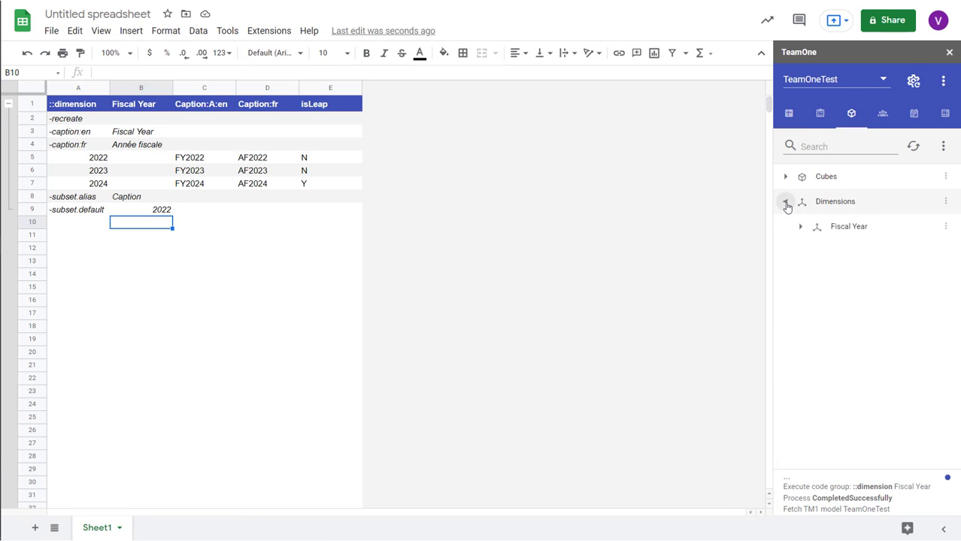
{"action": "left_click", "coordinate": [802, 227]}
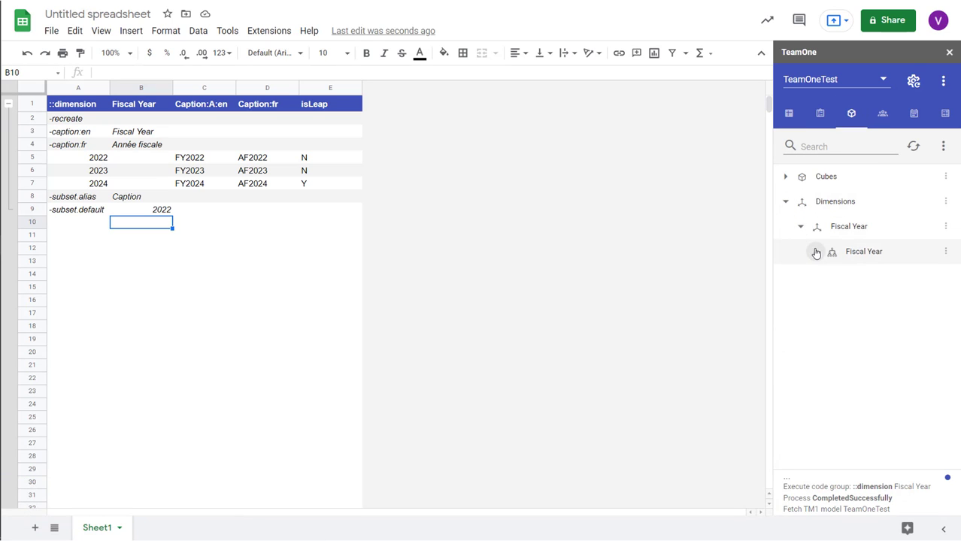
{"action": "left_click", "coordinate": [815, 252]}
{"action": "left_click_drag", "start_coordinate": [870, 301], "coordinate": [876, 305]}
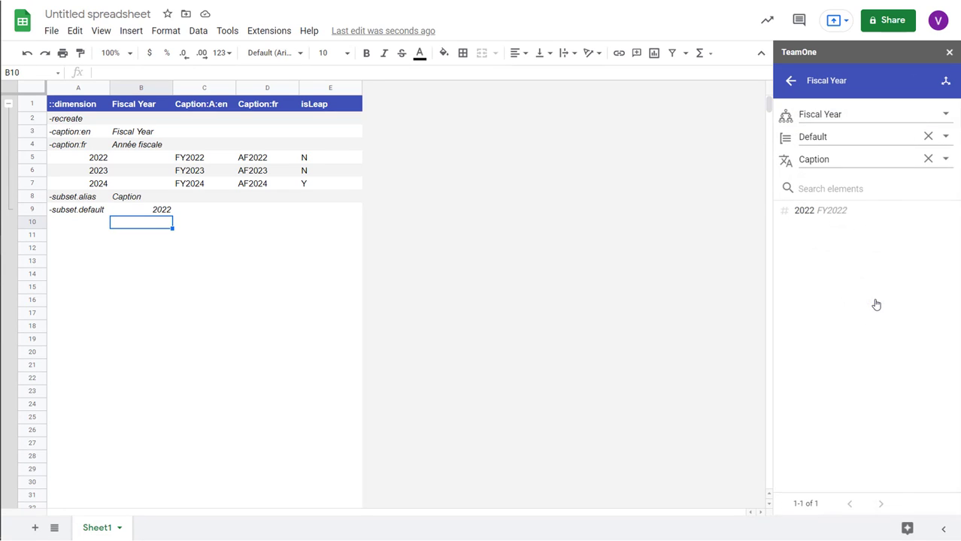
Clear the subset selection, show the isLeap attribute for the Fiscal Year elements, and return to the model tree.
{"action": "left_click", "coordinate": [928, 136]}
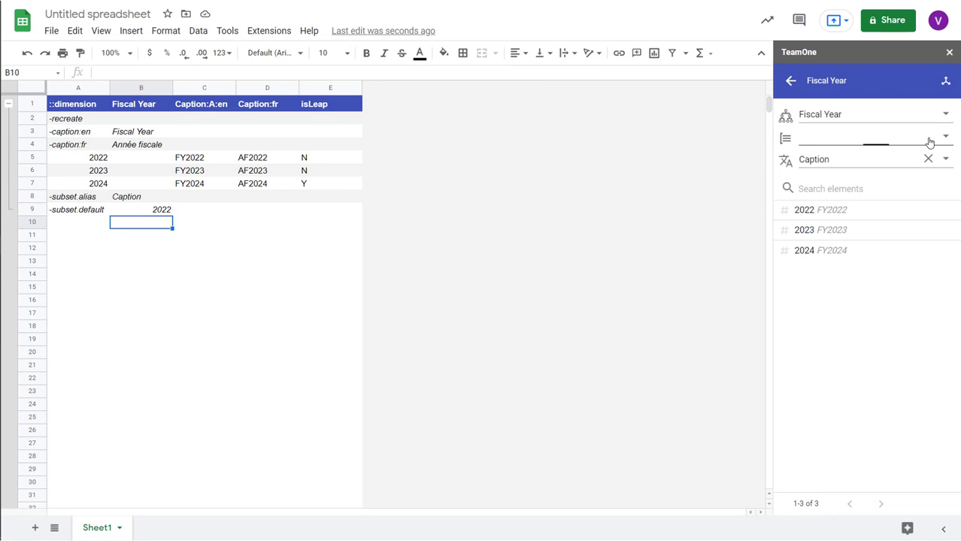
{"action": "left_click", "coordinate": [946, 158]}
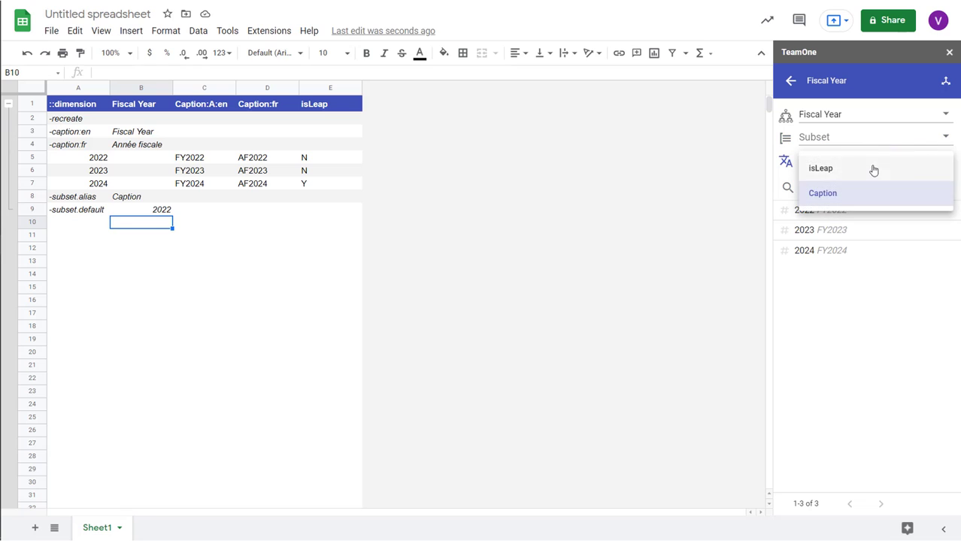
{"action": "left_click", "coordinate": [873, 168]}
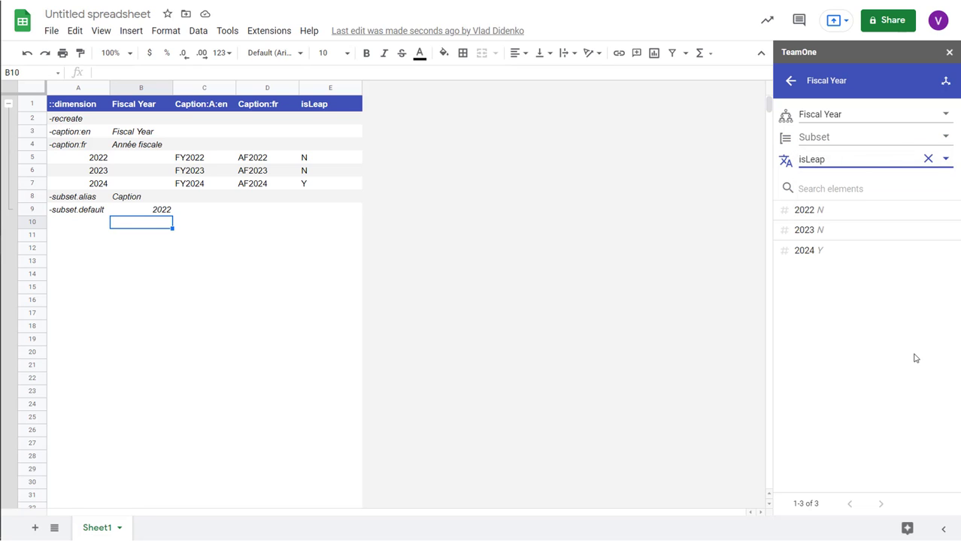
{"action": "left_click", "coordinate": [790, 82]}
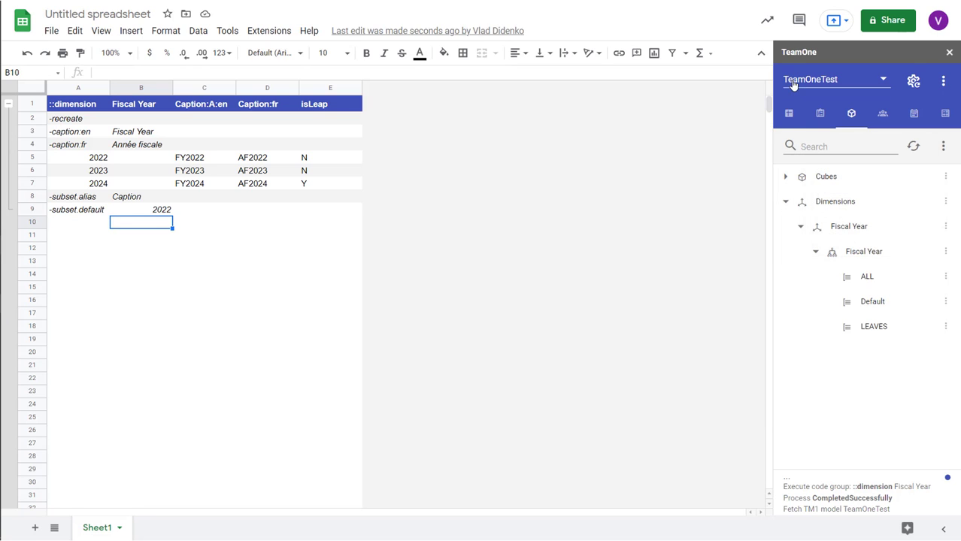
Return to the TeamOne function list and rename Sheet1 as Fiscal Year.
{"action": "left_click", "coordinate": [790, 120]}
{"action": "double_click", "coordinate": [96, 528]}
{"action": "type", "text": "Fiscal"}
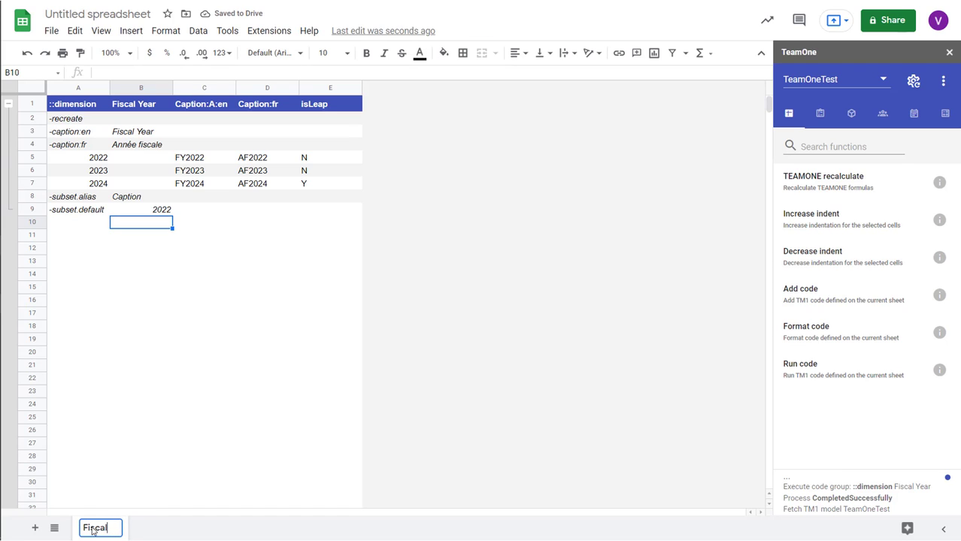
{"action": "type", "text": " Year"}
{"action": "key", "text": "Return"}
Duplicate the Fiscal Year sheet and rename the copy as Fiscal Month.
{"action": "left_click", "coordinate": [132, 529]}
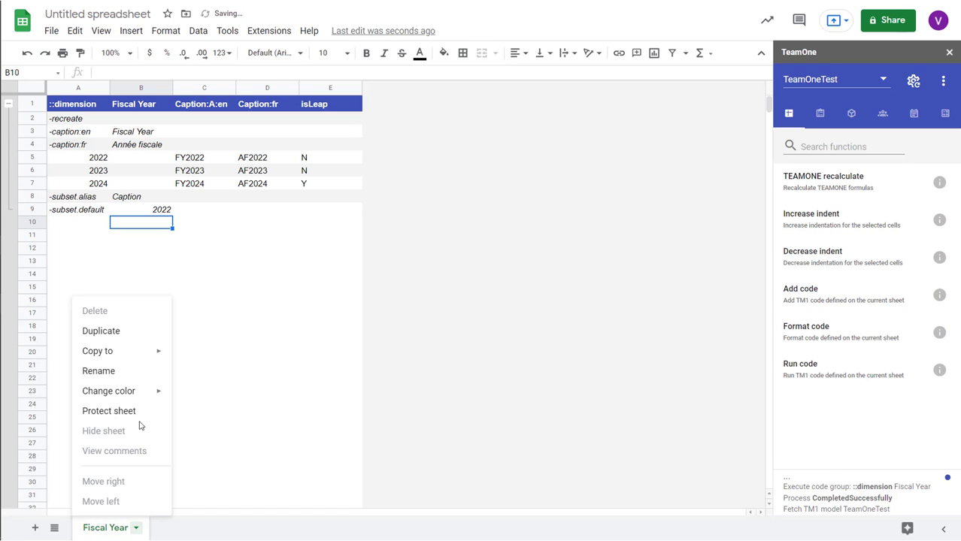
{"action": "left_click", "coordinate": [122, 329]}
{"action": "double_click", "coordinate": [222, 529]}
{"action": "type", "text": "Fiscal Month"}
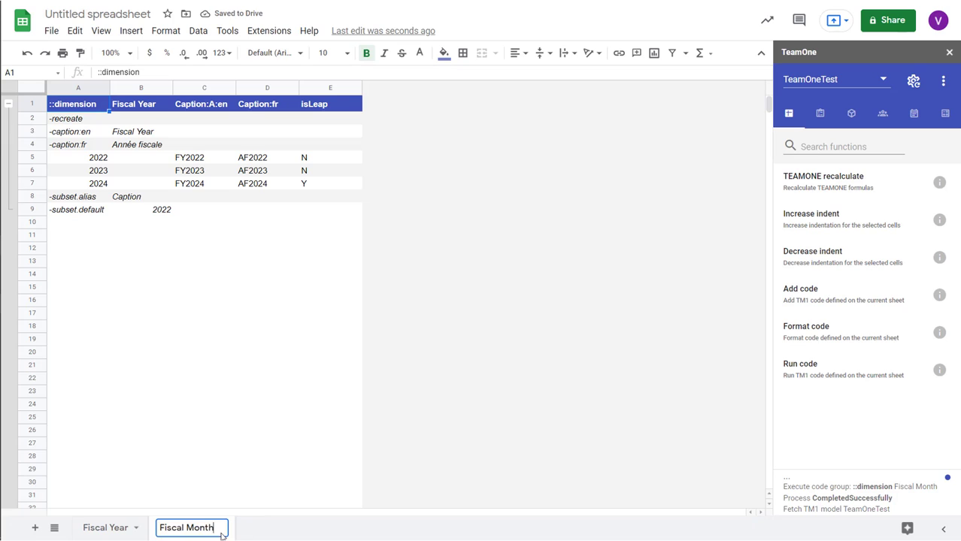
{"action": "key", "text": "Return"}
Set the dimension name in B1 of the Fiscal Month sheet to Fiscal Month.
{"action": "left_click", "coordinate": [144, 106]}
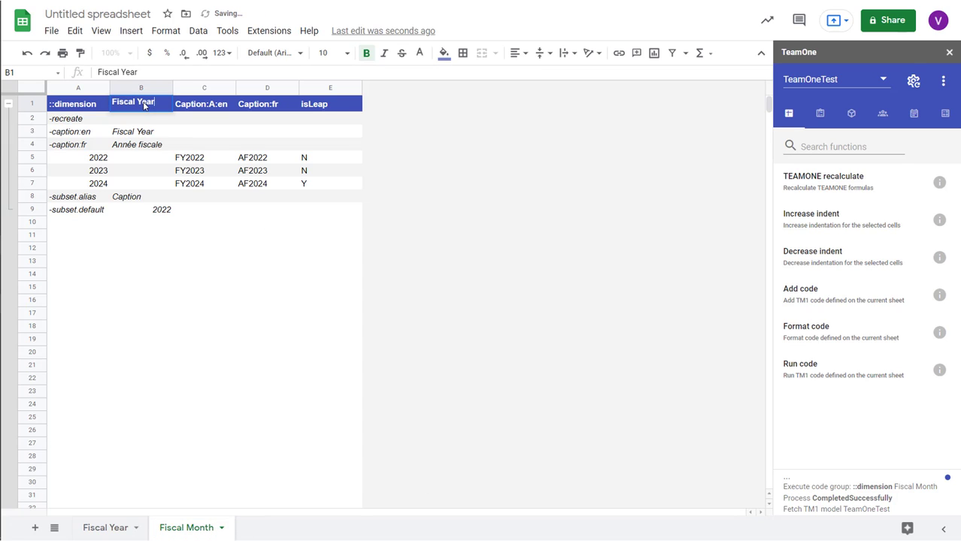
{"action": "type", "text": "Fiscal Month"}
{"action": "key", "text": "Return"}
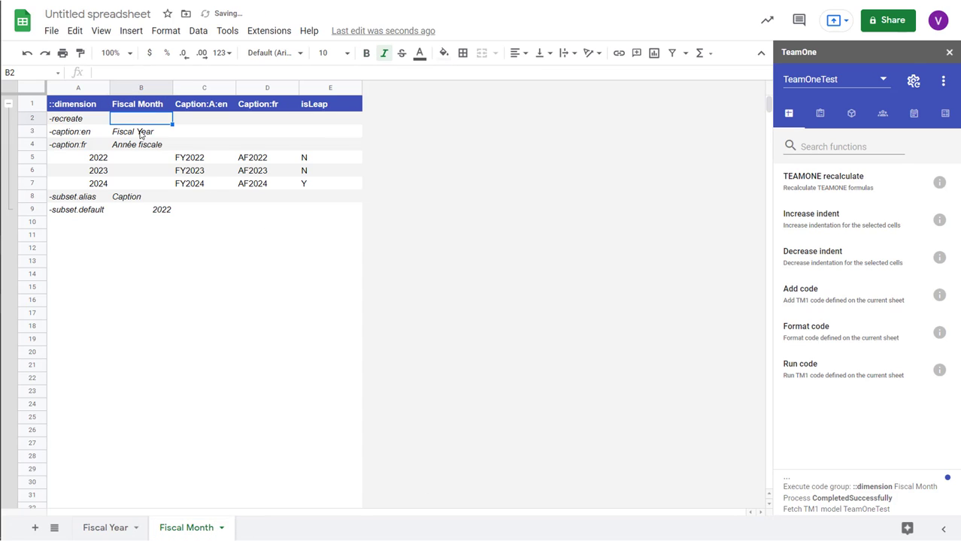
Set the English caption in B3 to Fiscal Month and the French caption in B4 to Mois fiscal.
{"action": "left_click", "coordinate": [140, 132]}
{"action": "type", "text": "Fiscal Month"}
{"action": "key", "text": "Return"}
{"action": "double_click", "coordinate": [154, 144]}
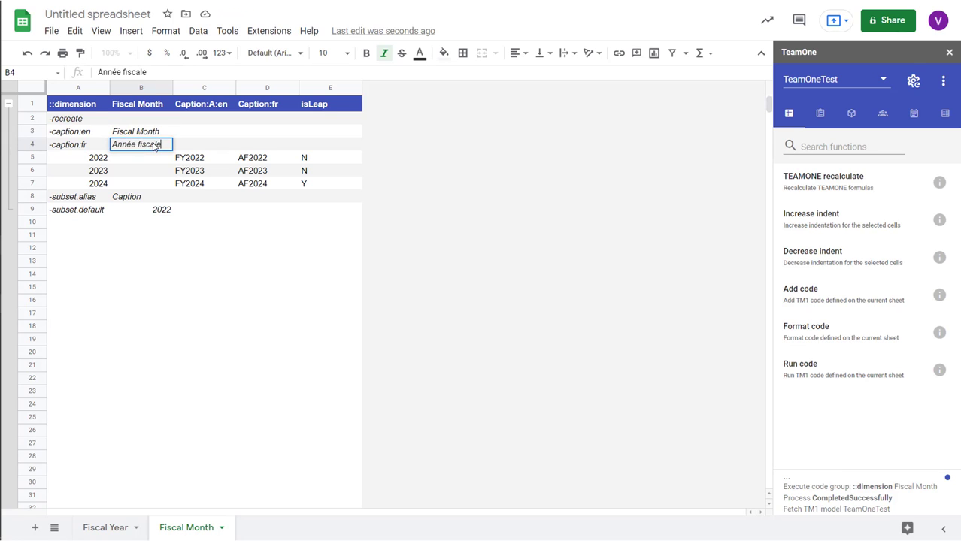
{"action": "key", "text": "ctrl+a"}
{"action": "type", "text": "Mois"}
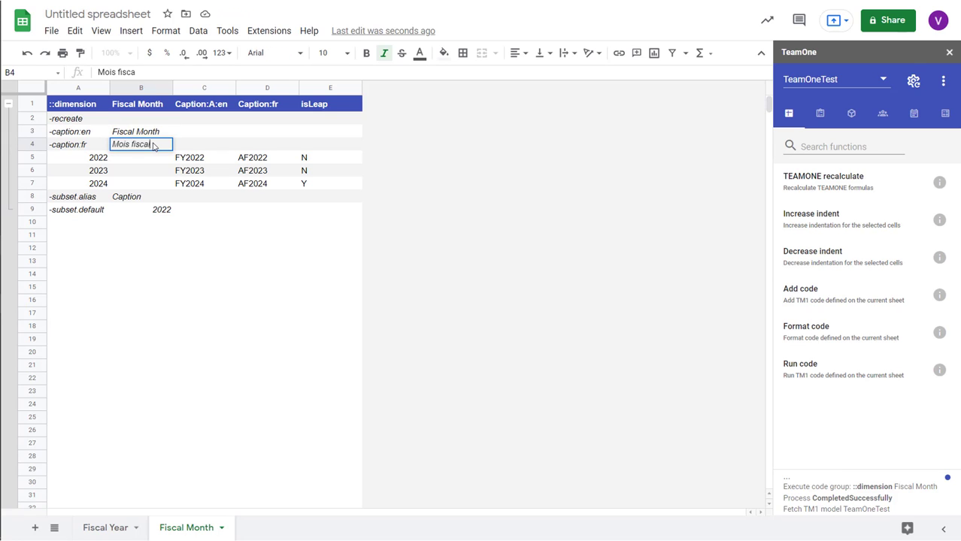
{"action": "key", "text": "Return"}
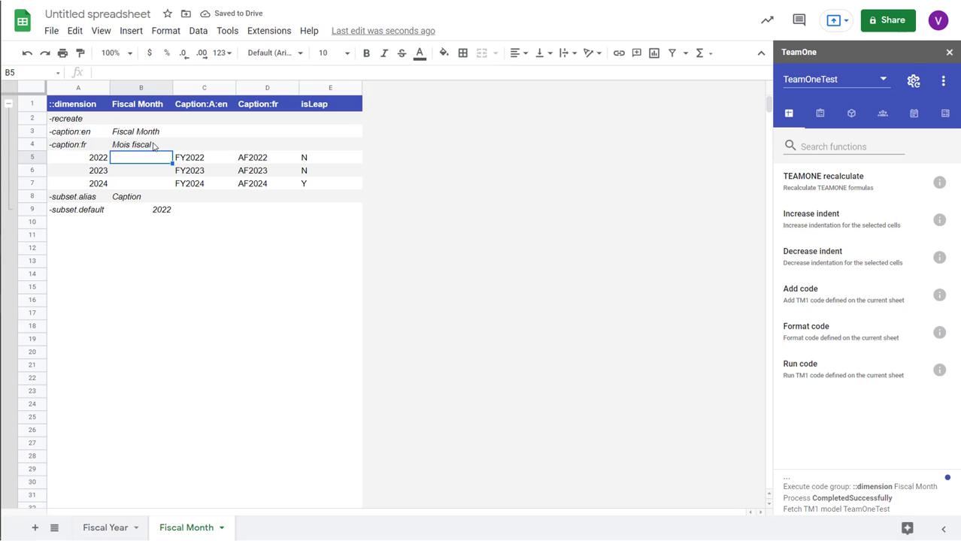
Delete rows 6 to 9 of the Fiscal Month sheet and clear the contents of row 5.
{"action": "left_click_drag", "start_coordinate": [75, 170], "coordinate": [331, 210]}
{"action": "right_click", "coordinate": [61, 212]}
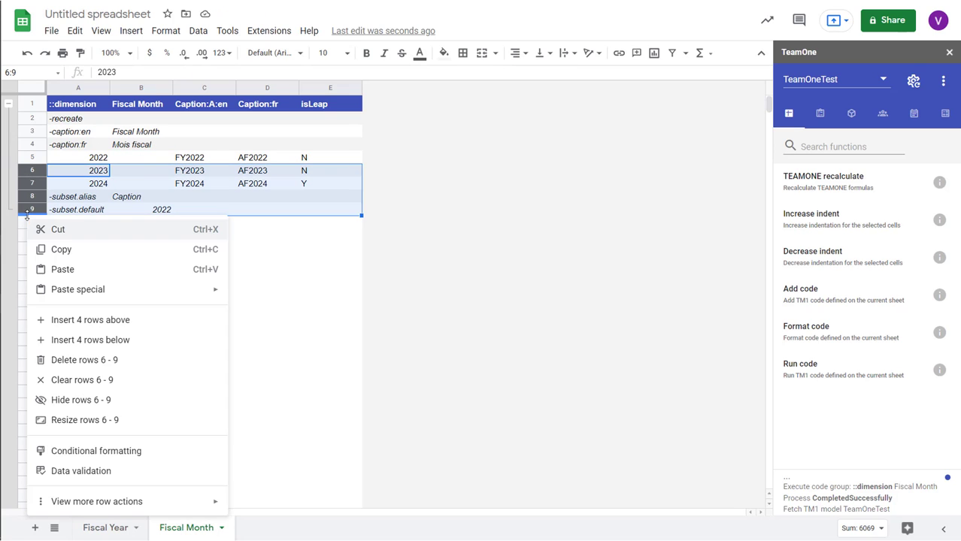
{"action": "left_click", "coordinate": [75, 358]}
{"action": "left_click", "coordinate": [353, 160], "text": "shift"}
{"action": "key", "text": "Delete"}
Enter Total year in A5 and fill A6:A17 with the month elements Jan to Dec.
{"action": "left_click", "coordinate": [107, 159]}
{"action": "type", "text": "To"}
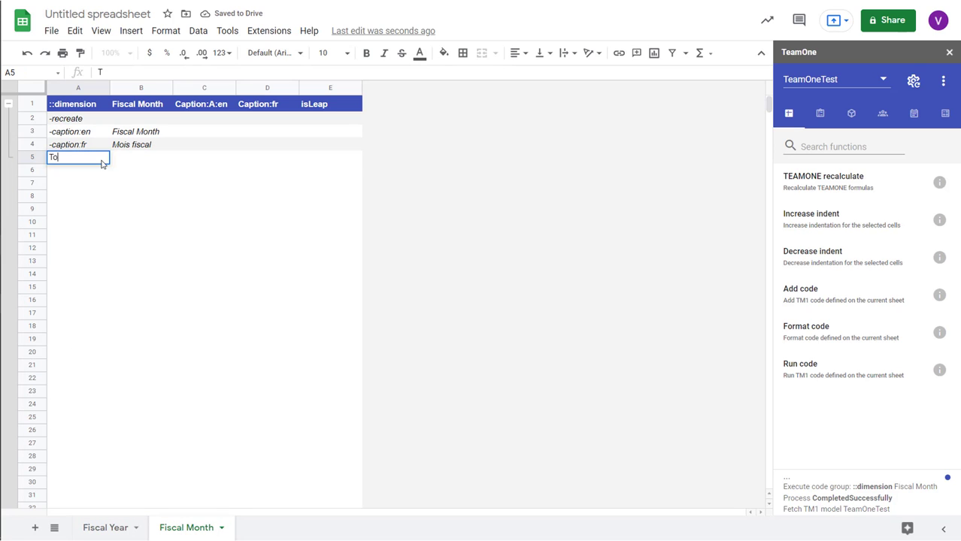
{"action": "type", "text": "tal year"}
{"action": "key", "text": "Return"}
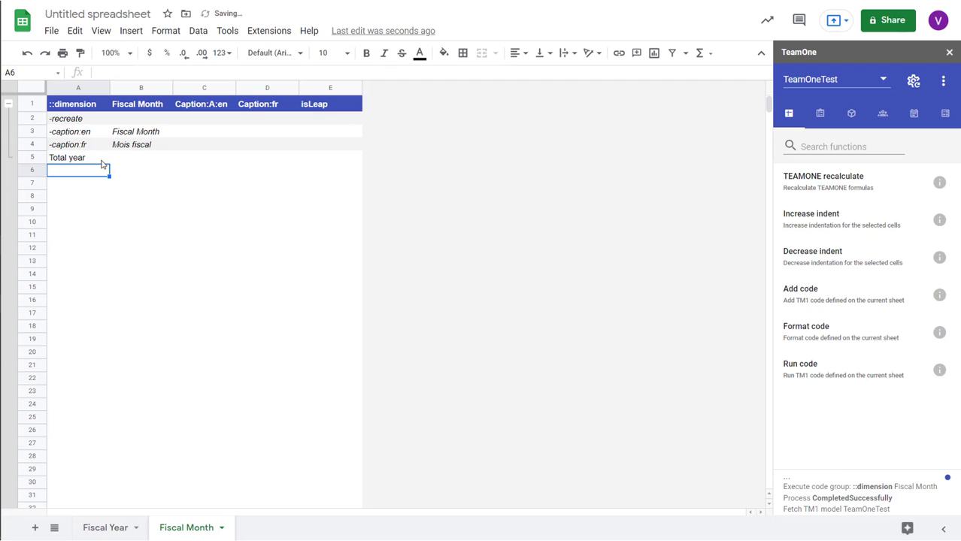
{"action": "type", "text": "Jan"}
{"action": "key", "text": "Return"}
{"action": "left_click", "coordinate": [94, 167]}
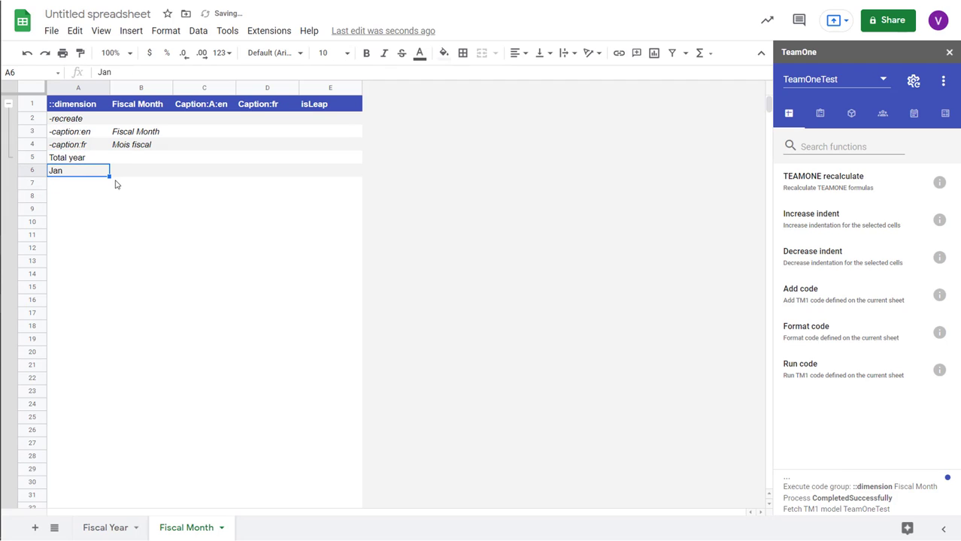
{"action": "left_click_drag", "start_coordinate": [109, 179], "coordinate": [92, 316]}
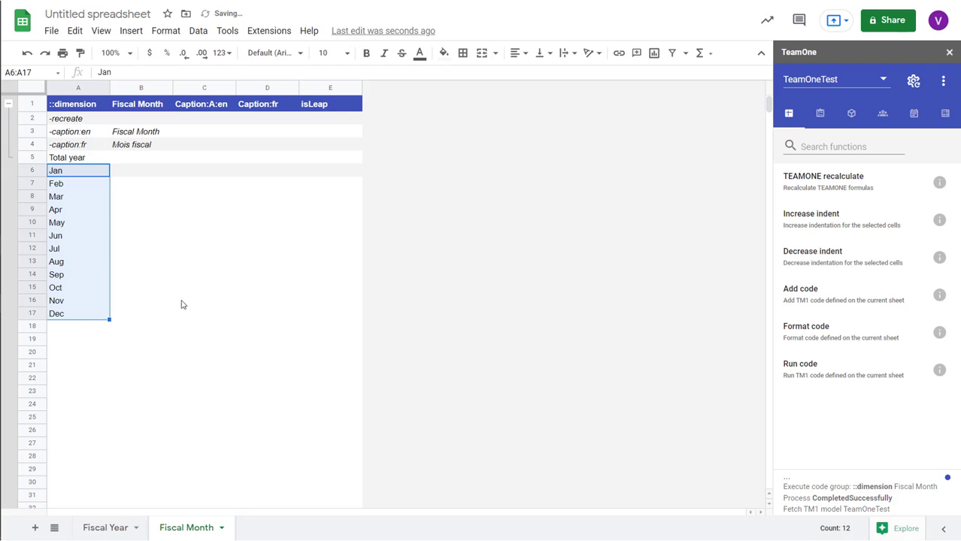
Enter the English caption Total year in C5 and fill C6:C17 with January to December.
{"action": "left_click", "coordinate": [202, 161]}
{"action": "type", "text": "T"}
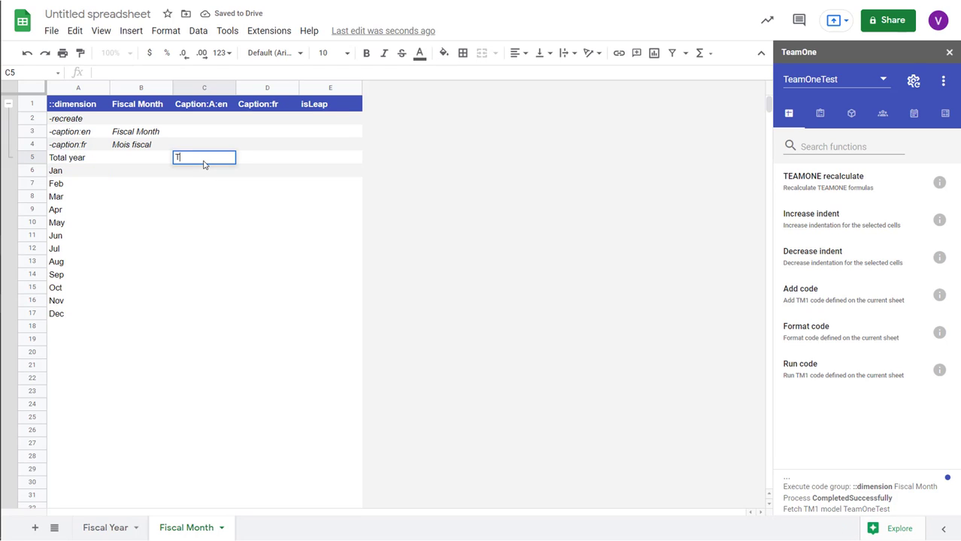
{"action": "type", "text": "otal year"}
{"action": "key", "text": "Return"}
{"action": "type", "text": "January"}
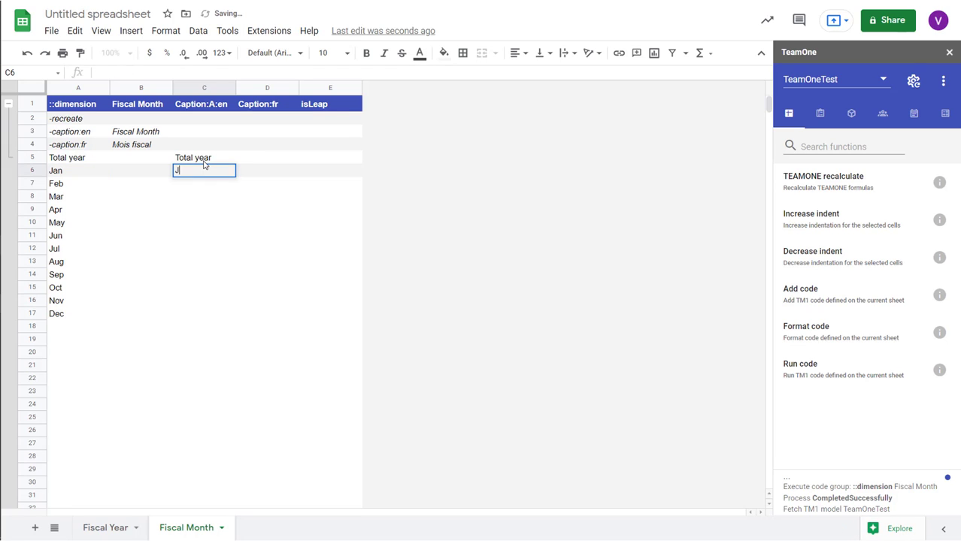
{"action": "key", "text": "Return"}
{"action": "left_click", "coordinate": [205, 170]}
{"action": "left_click_drag", "start_coordinate": [235, 189], "coordinate": [229, 319]}
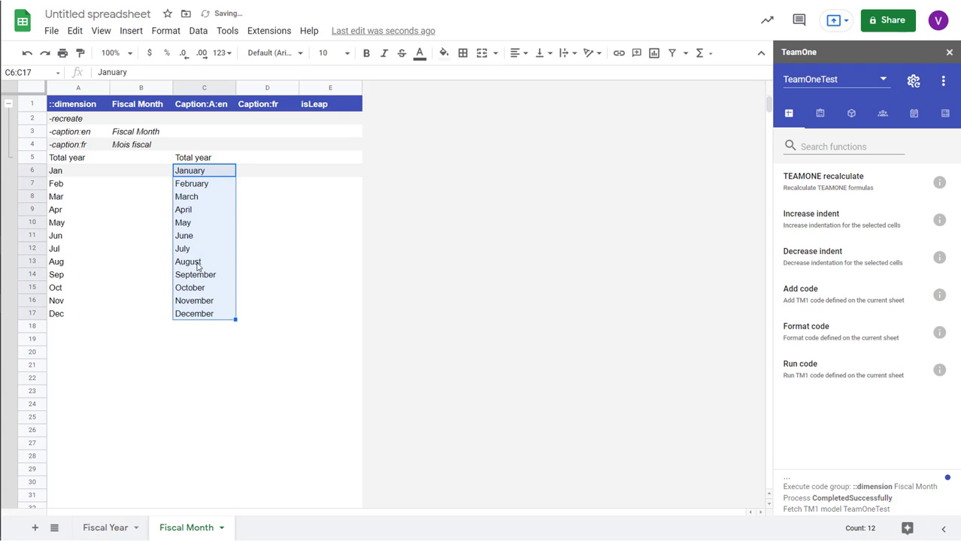
Copy the English captions in C5:C17, translate them into French in Google Translate, and copy the translation.
{"action": "left_click_drag", "start_coordinate": [204, 157], "coordinate": [215, 322]}
{"action": "key", "text": "ctrl+c"}
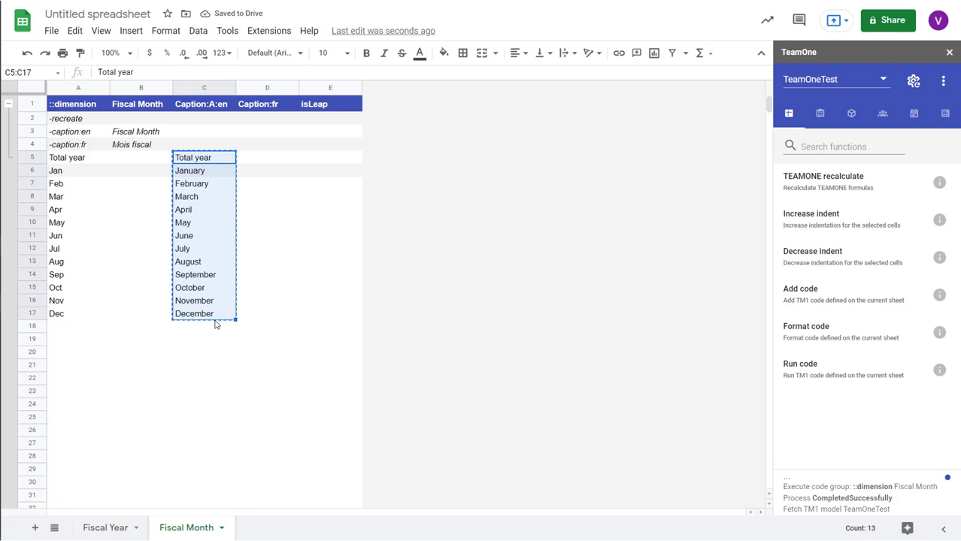
{"action": "key", "text": "ctrl+Tab"}
{"action": "key", "text": "ctrl+v"}
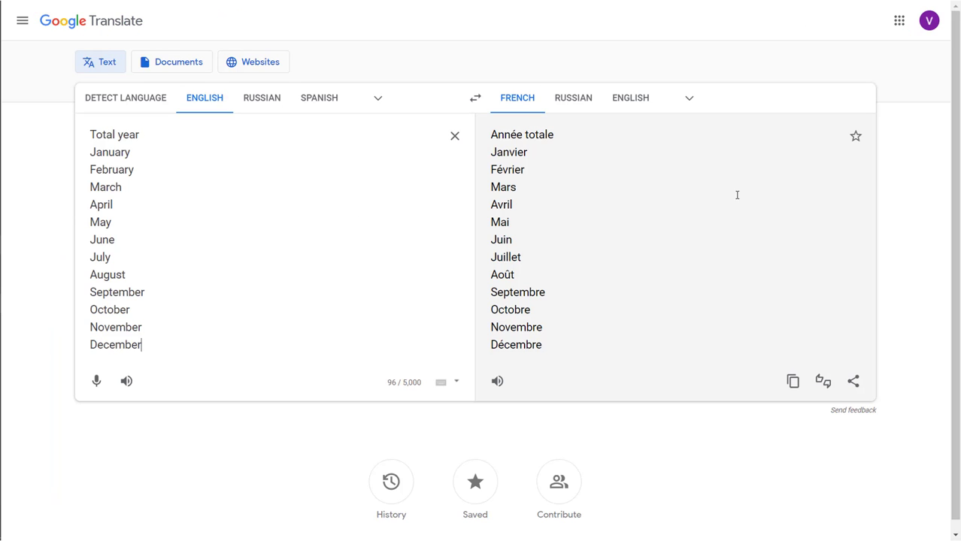
{"action": "left_click", "coordinate": [792, 381]}
Switch back to the Google Sheets spreadsheet and paste the French captions into the Caption:fr column starting at D5.
{"action": "key", "text": "ctrl+shift+Tab"}
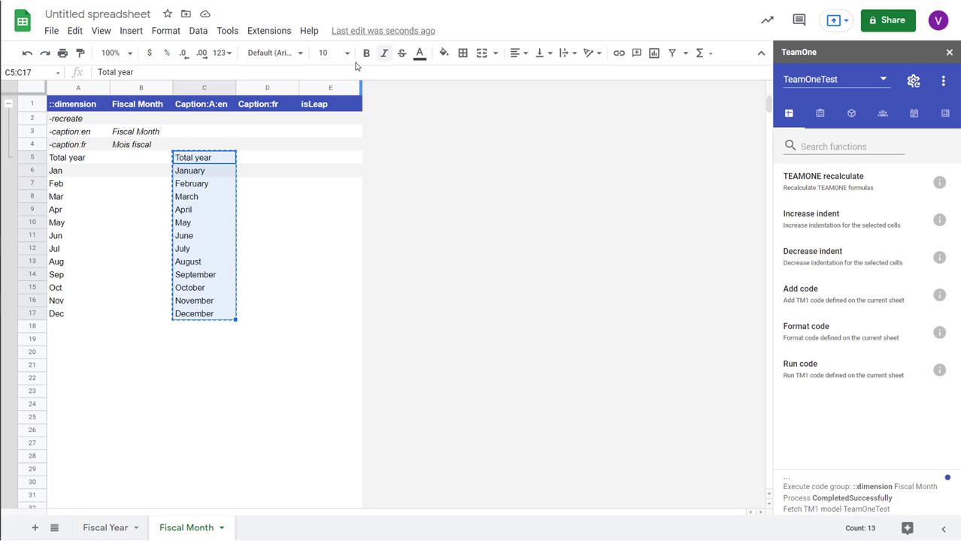
{"action": "left_click", "coordinate": [258, 157]}
{"action": "key", "text": "ctrl+v"}
Replace the isLeap header in E1 with Index:N and number the months 1 to 12 in E6:E17.
{"action": "left_click", "coordinate": [335, 105]}
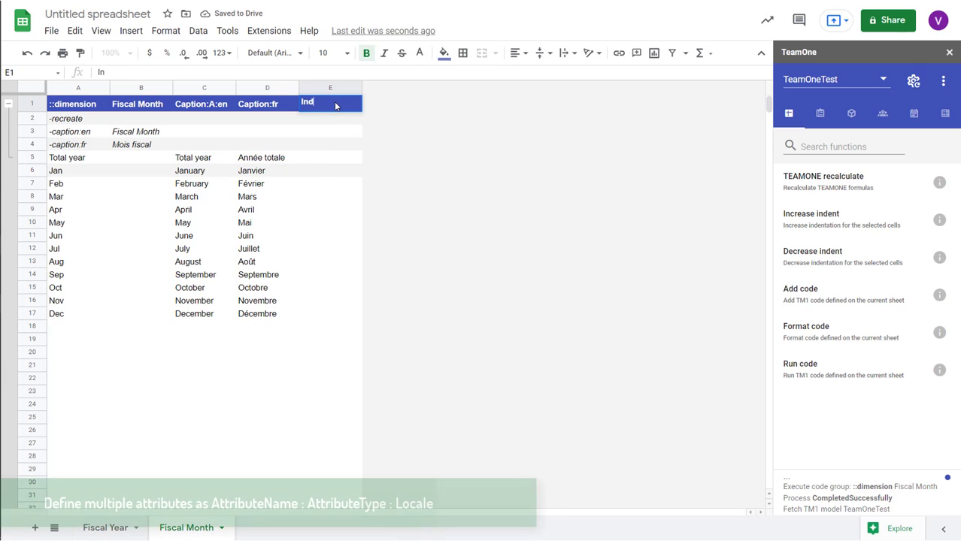
{"action": "type", "text": "Index:N"}
{"action": "key", "text": "Return"}
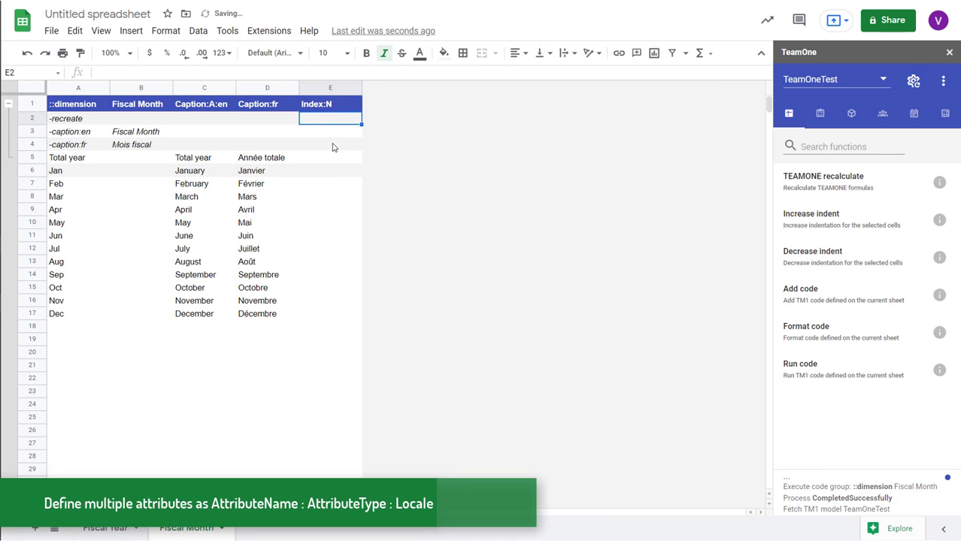
{"action": "left_click", "coordinate": [342, 173]}
{"action": "type", "text": "1"}
{"action": "key", "text": "Return"}
{"action": "type", "text": "2"}
{"action": "key", "text": "Return"}
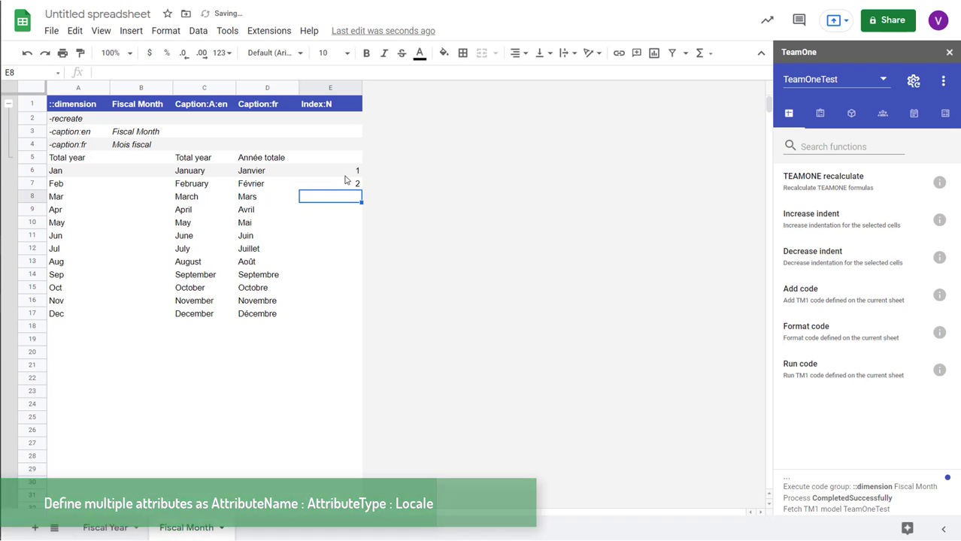
{"action": "left_click_drag", "start_coordinate": [344, 173], "coordinate": [348, 314]}
Increase the indent of the month elements in A6:A17 and format the sheet's code.
{"action": "left_click_drag", "start_coordinate": [78, 172], "coordinate": [71, 314]}
{"action": "left_click", "coordinate": [855, 229]}
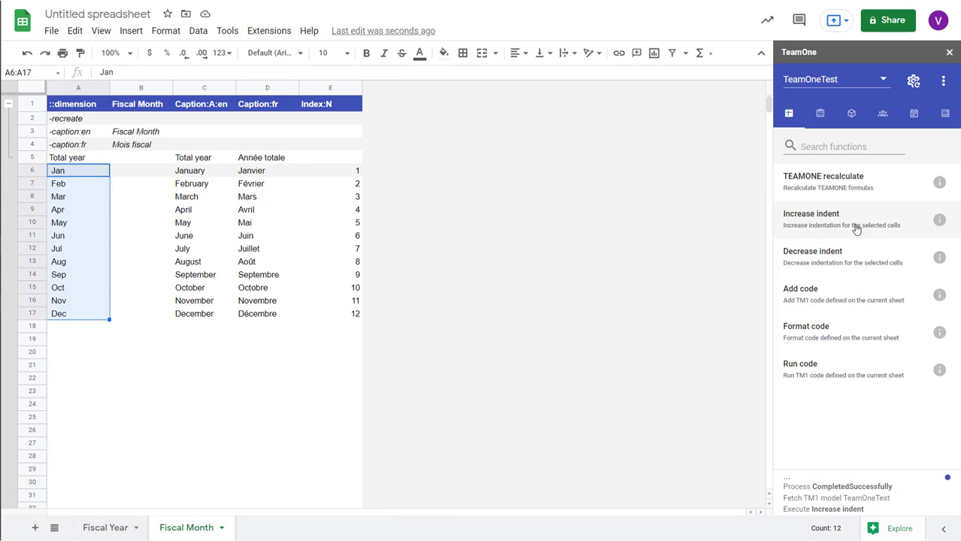
{"action": "left_click", "coordinate": [844, 347]}
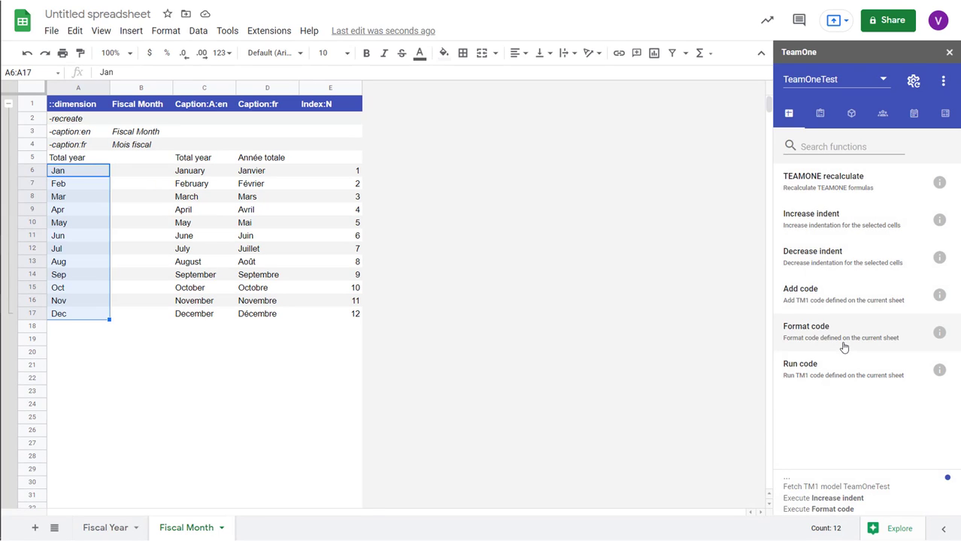
Run the Fiscal Month sheet's code and open the Fiscal Month hierarchy from the model's dimensions.
{"action": "left_click", "coordinate": [845, 381]}
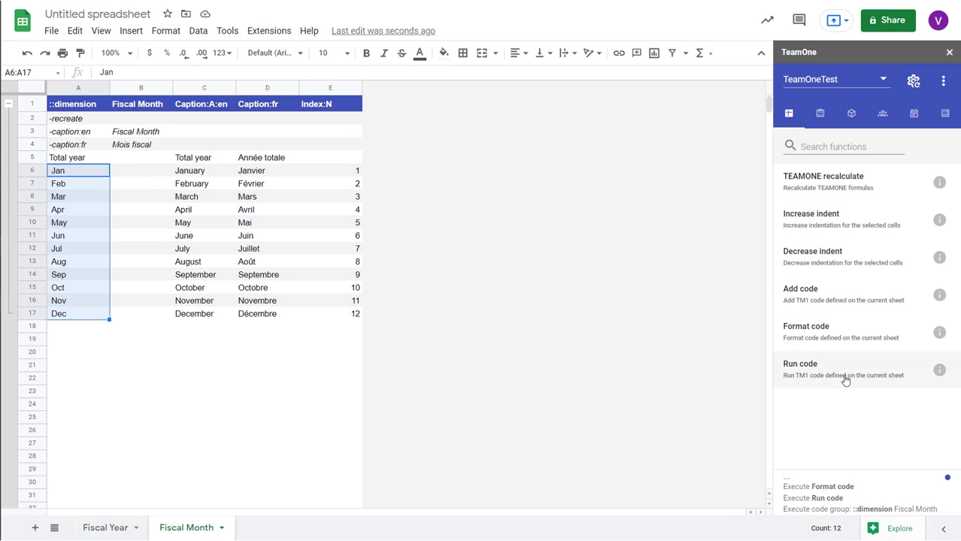
{"action": "left_click", "coordinate": [851, 112]}
{"action": "left_click", "coordinate": [821, 203]}
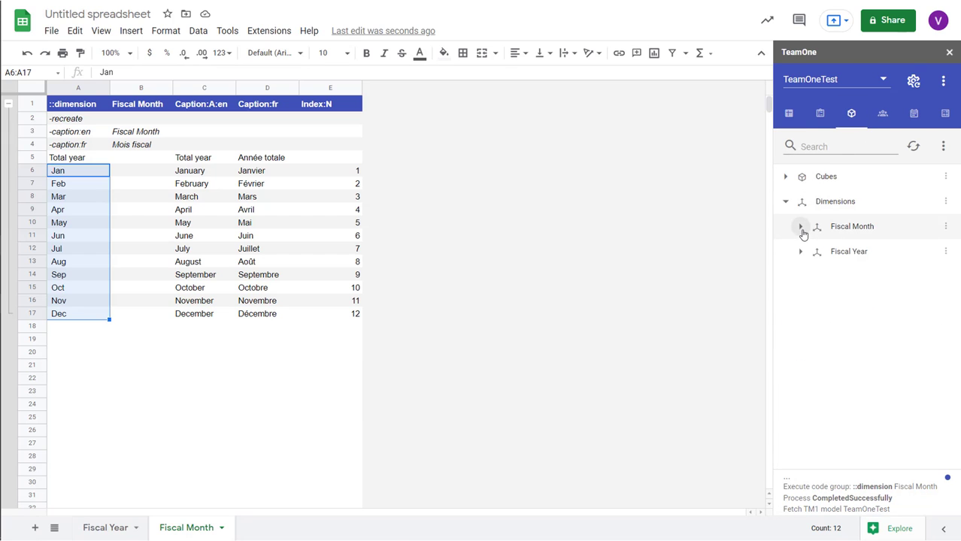
{"action": "left_click", "coordinate": [801, 226]}
{"action": "left_click", "coordinate": [815, 252]}
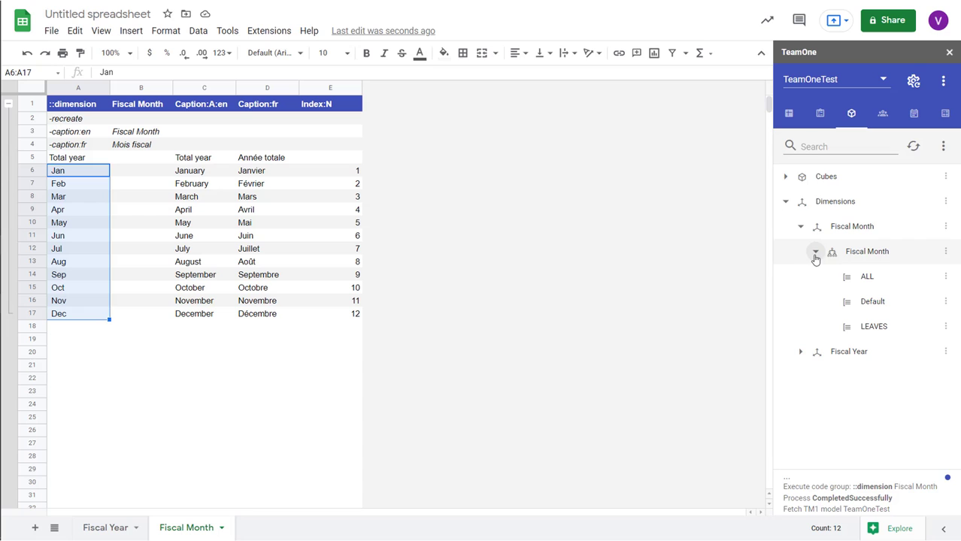
{"action": "left_click", "coordinate": [867, 253]}
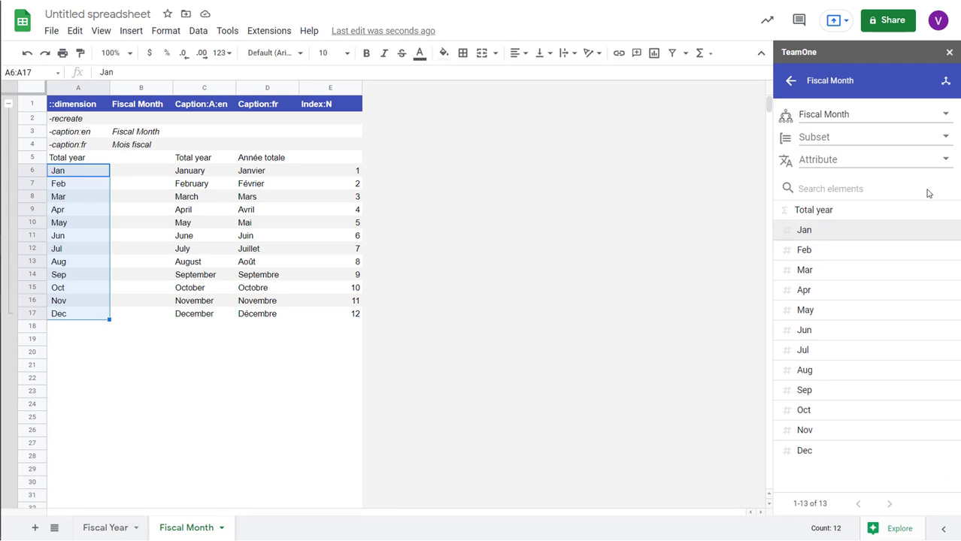
Display the Caption and Index attributes of the Fiscal Month elements, and return to the model tree.
{"action": "left_click", "coordinate": [941, 162]}
{"action": "left_click", "coordinate": [900, 193]}
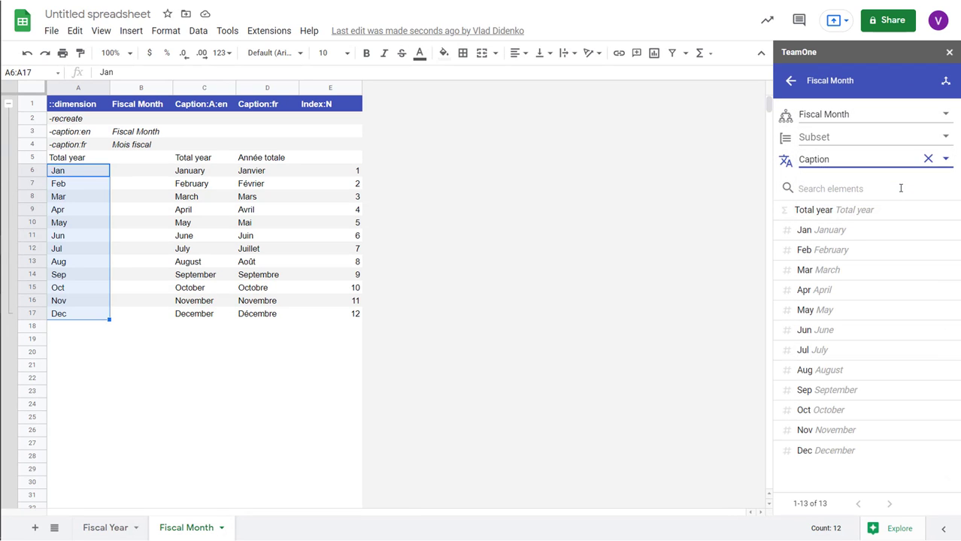
{"action": "left_click", "coordinate": [950, 158]}
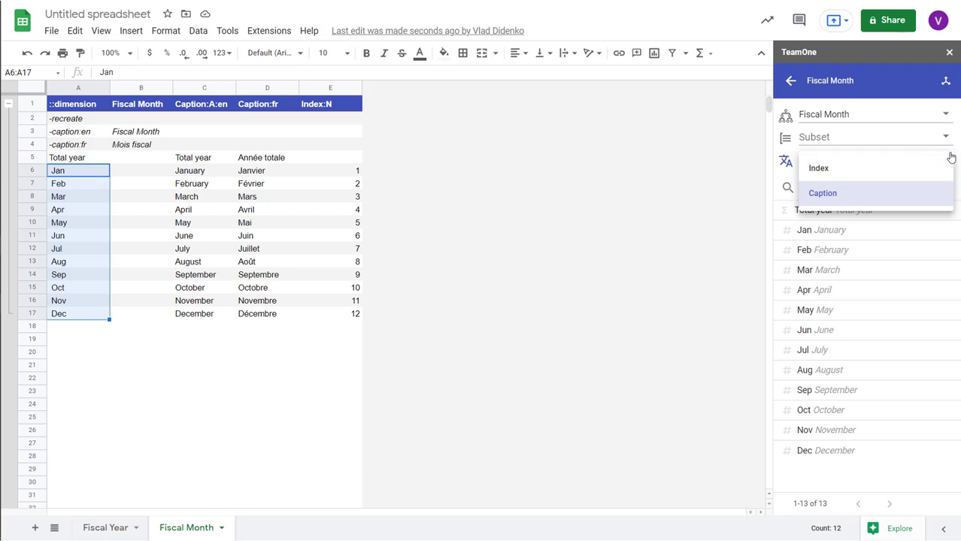
{"action": "left_click", "coordinate": [916, 166]}
{"action": "left_click", "coordinate": [789, 82]}
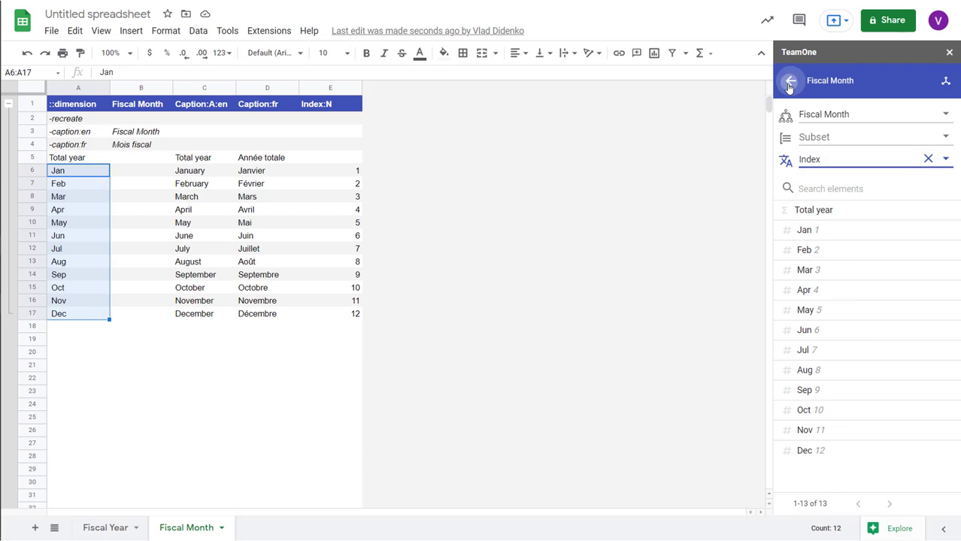
Copy the Fiscal Month definition in A1:E17 and paste it below starting at A19.
{"action": "left_click_drag", "start_coordinate": [75, 105], "coordinate": [354, 322]}
{"action": "left_click", "coordinate": [64, 345]}
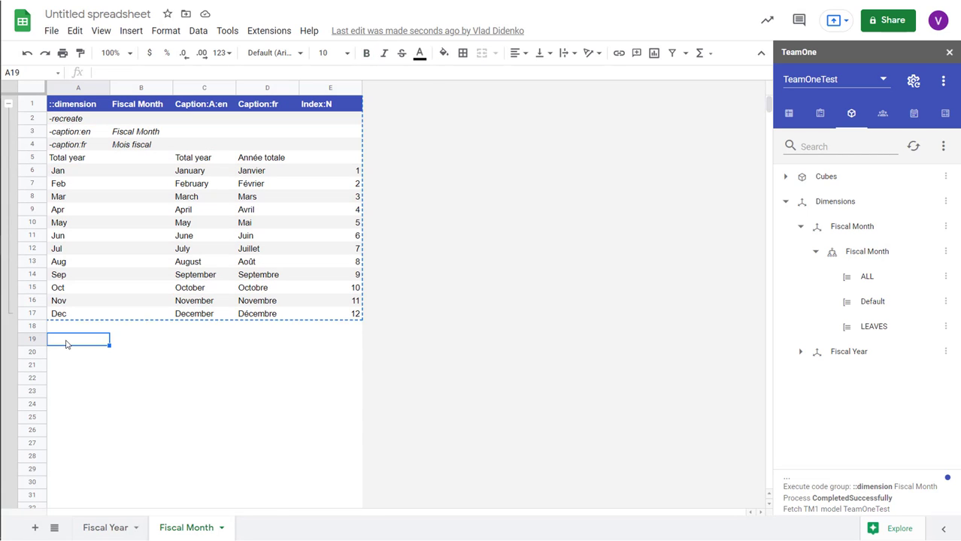
{"action": "key", "text": "ctrl+v"}
Change the -recreate option in A20 to -hierarchy and enter Fiscal Quarter as its value in B20.
{"action": "left_click", "coordinate": [96, 356]}
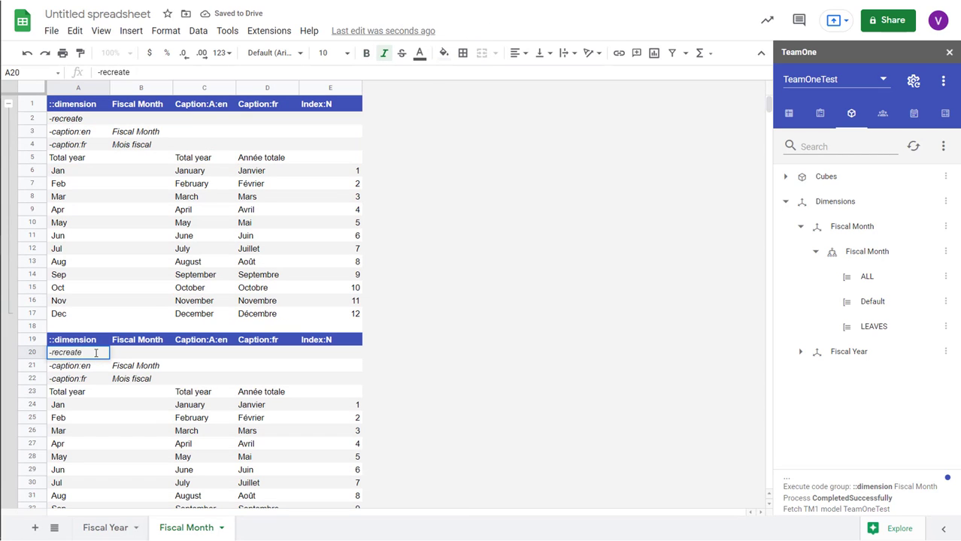
{"action": "double_click", "coordinate": [95, 354]}
{"action": "type", "text": "hierarchy"}
{"action": "key", "text": "Return"}
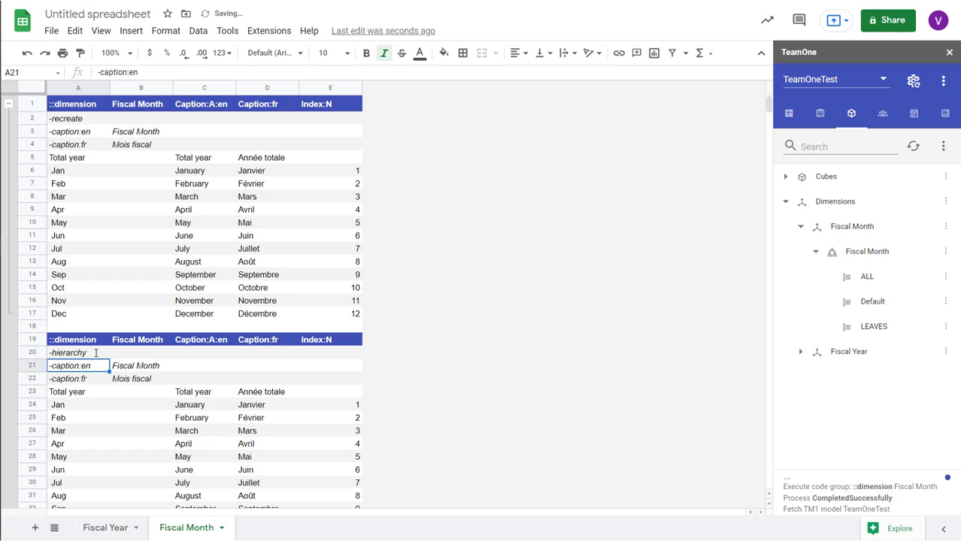
{"action": "left_click", "coordinate": [139, 353]}
{"action": "type", "text": "Fiscal Q"}
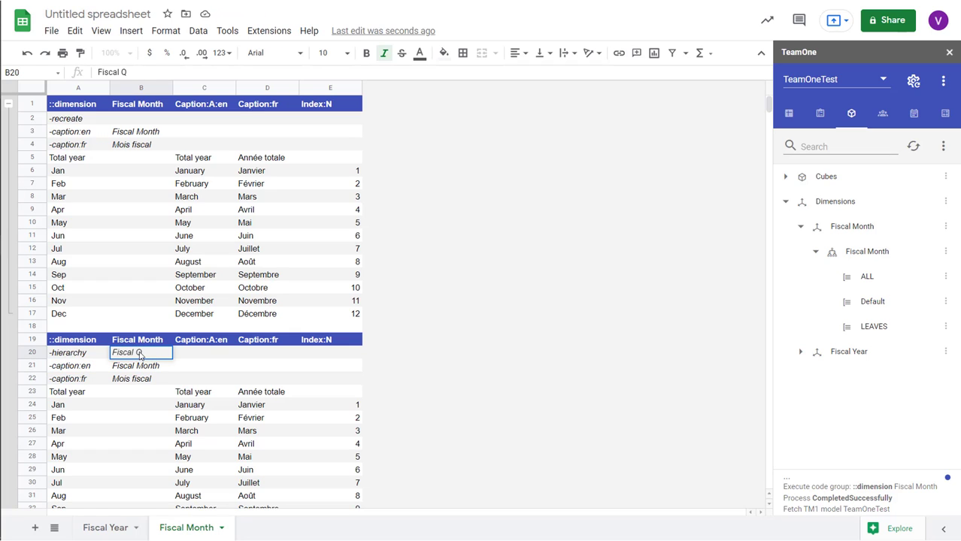
{"action": "type", "text": "uarter"}
{"action": "key", "text": "Return"}
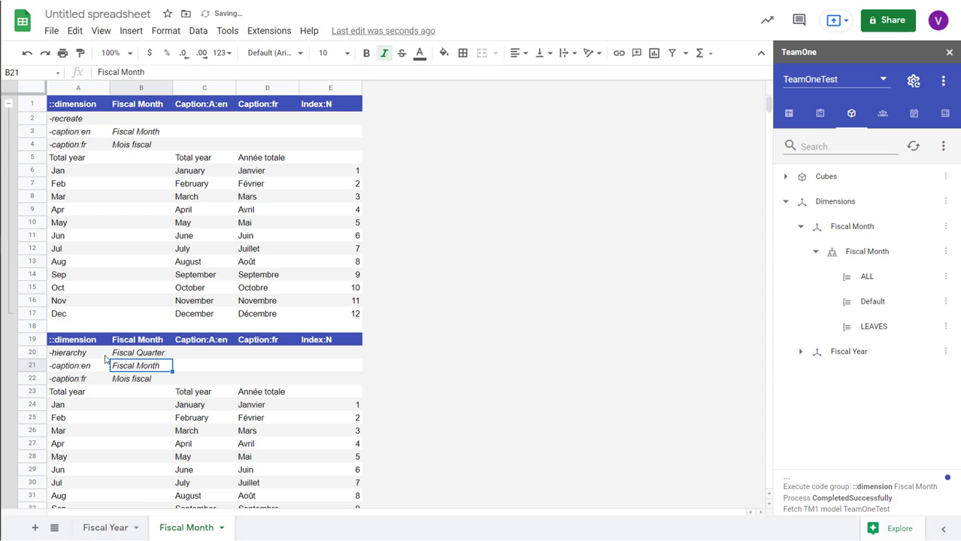
Delete the -caption:en and -caption:fr rows from the copied definition.
{"action": "left_click_drag", "start_coordinate": [36, 366], "coordinate": [33, 418]}
{"action": "right_click", "coordinate": [32, 377]}
{"action": "left_click", "coordinate": [111, 229]}
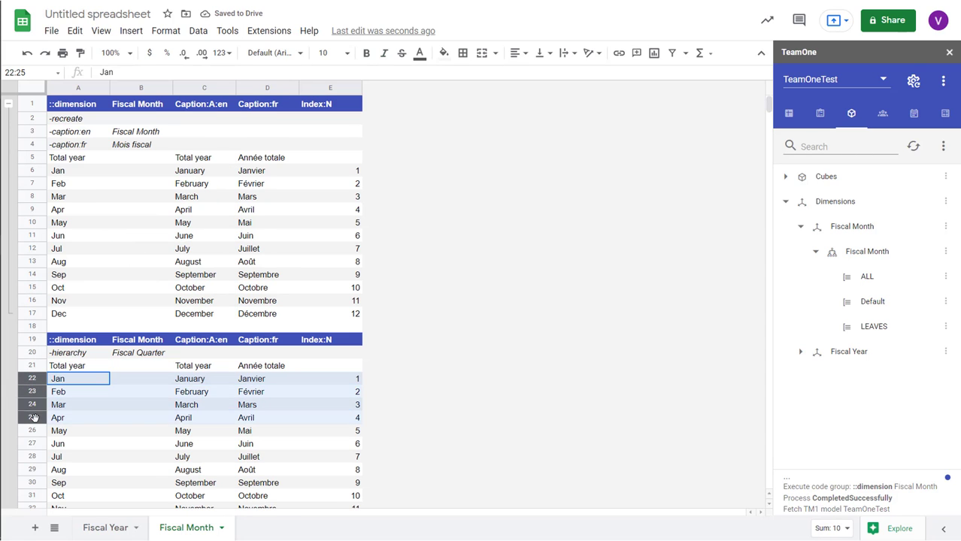
Insert four rows above Jan in the copied definition and fill A22:A25 with Q1 to Q4.
{"action": "right_click", "coordinate": [33, 418]}
{"action": "left_click", "coordinate": [109, 223]}
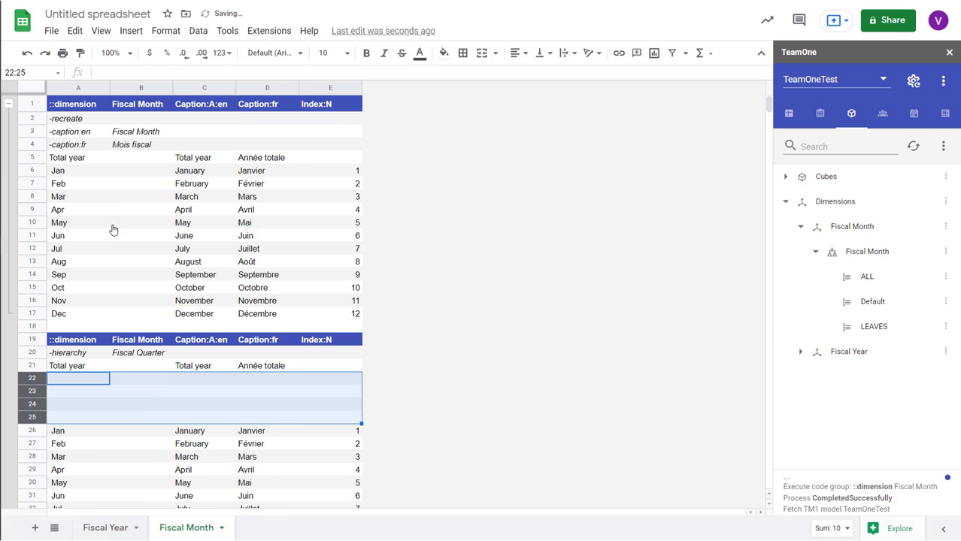
{"action": "left_click", "coordinate": [88, 381]}
{"action": "type", "text": "Q1"}
{"action": "key", "text": "Return"}
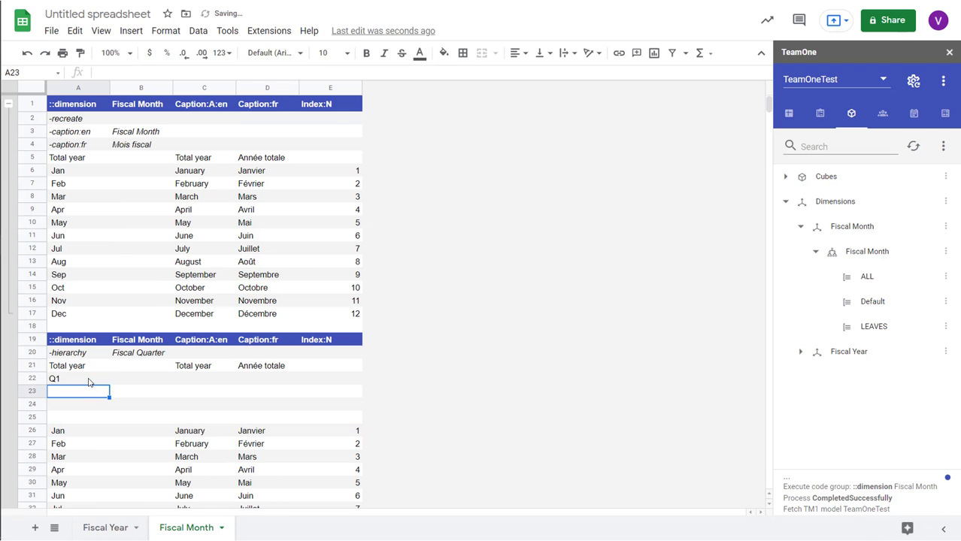
{"action": "left_click", "coordinate": [89, 382]}
{"action": "left_click_drag", "start_coordinate": [107, 397], "coordinate": [105, 418]}
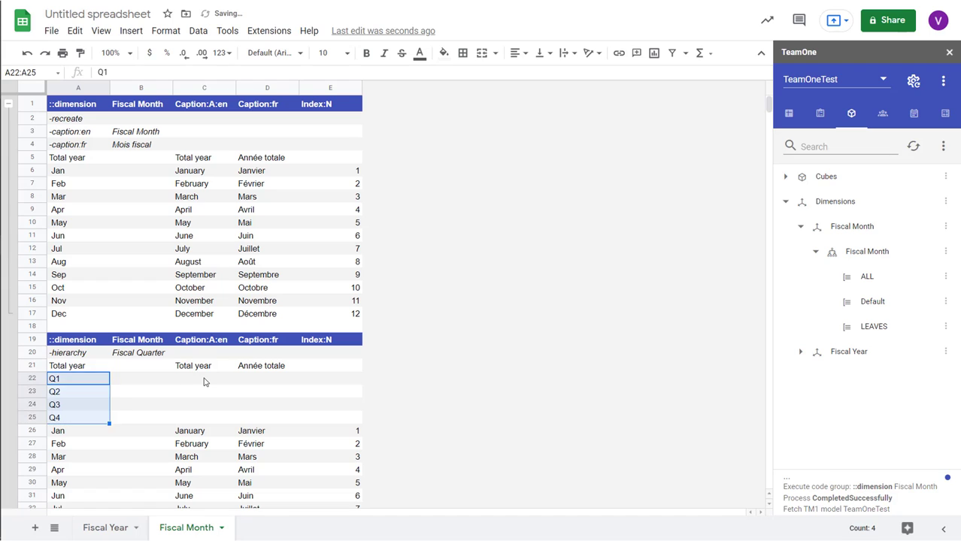
Enter Quarter 1 as the English caption in C22 and fill the series down to Quarter 4 in C25.
{"action": "left_click", "coordinate": [203, 380]}
{"action": "type", "text": "Quarter"}
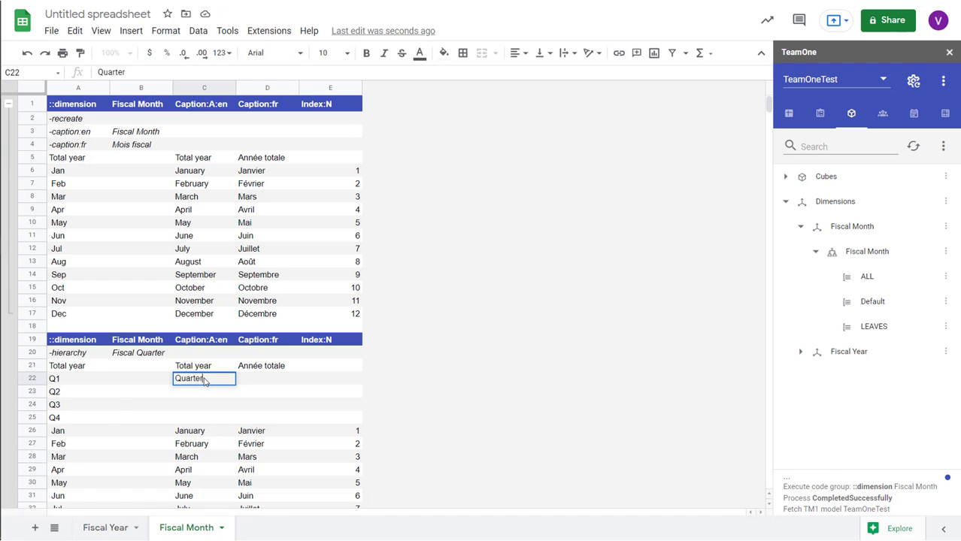
{"action": "type", "text": " 1"}
{"action": "key", "text": "Return"}
{"action": "left_click", "coordinate": [233, 382]}
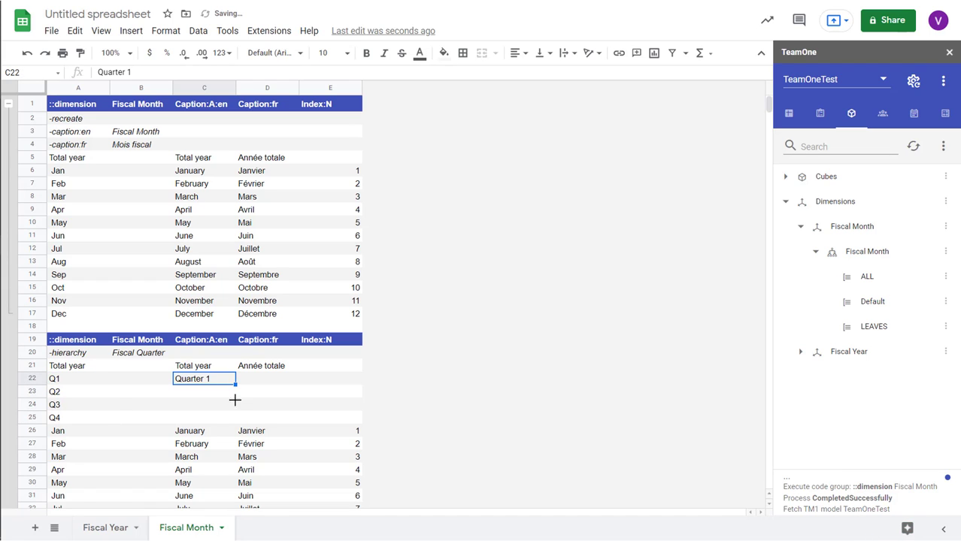
{"action": "left_click_drag", "start_coordinate": [235, 399], "coordinate": [265, 418]}
Switch to Google Translate, translate the captions Quarter 1 to Quarter 4 from English into French and copy the translation.
{"action": "key", "text": "alt+Tab"}
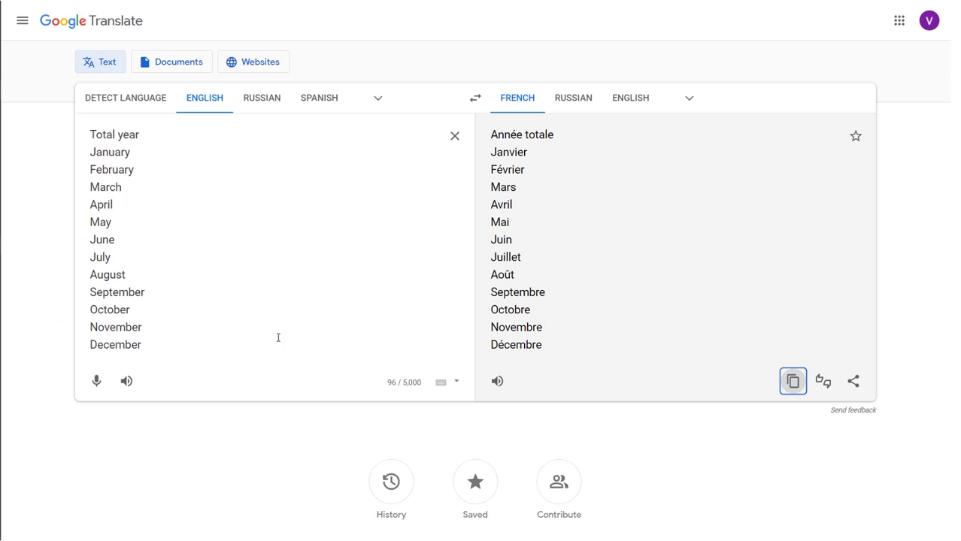
{"action": "key", "text": "ctrl+a"}
{"action": "type", "text": "Quarter 1 Quarter 2 Quarter 3 Quarter 4"}
{"action": "left_click", "coordinate": [793, 225]}
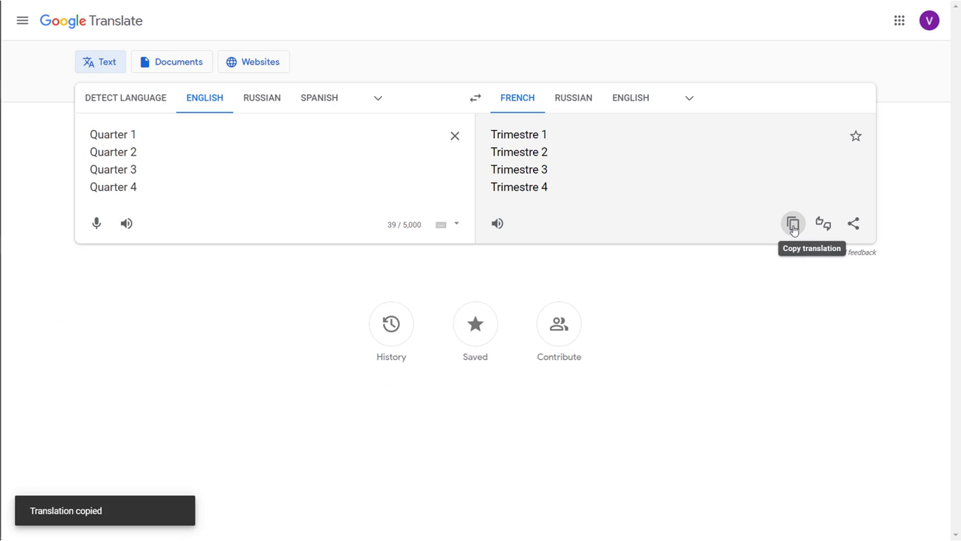
Return to the spreadsheet and paste the French quarter captions into D22:D25.
{"action": "key", "text": "alt+Tab"}
{"action": "left_click", "coordinate": [260, 378]}
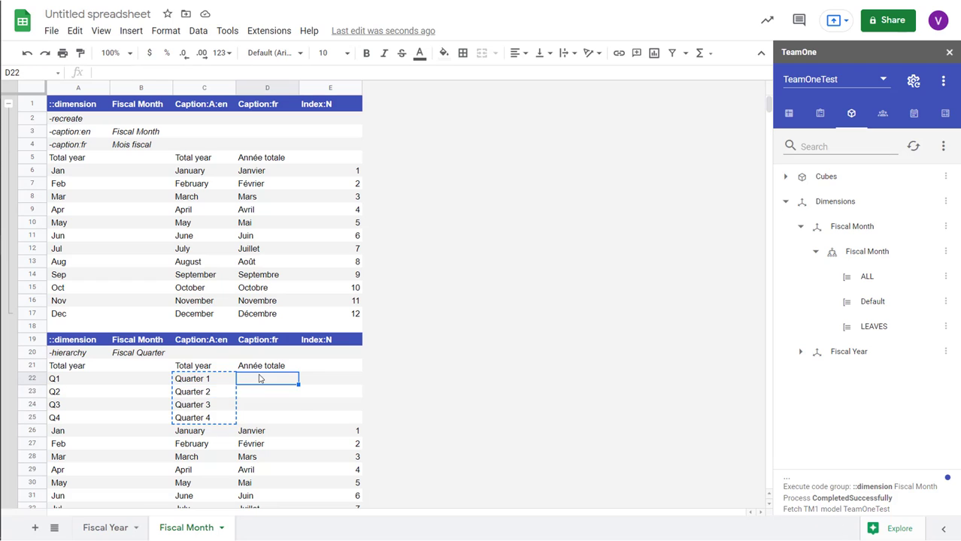
{"action": "key", "text": "ctrl+v"}
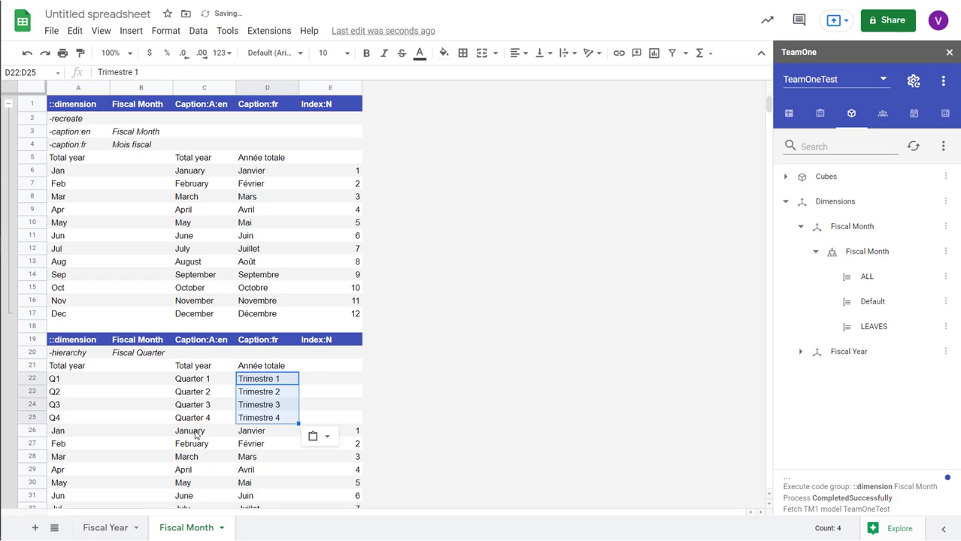
Copy Total year from C21 into B22:B25 as the parent of the four quarters.
{"action": "left_click", "coordinate": [204, 369]}
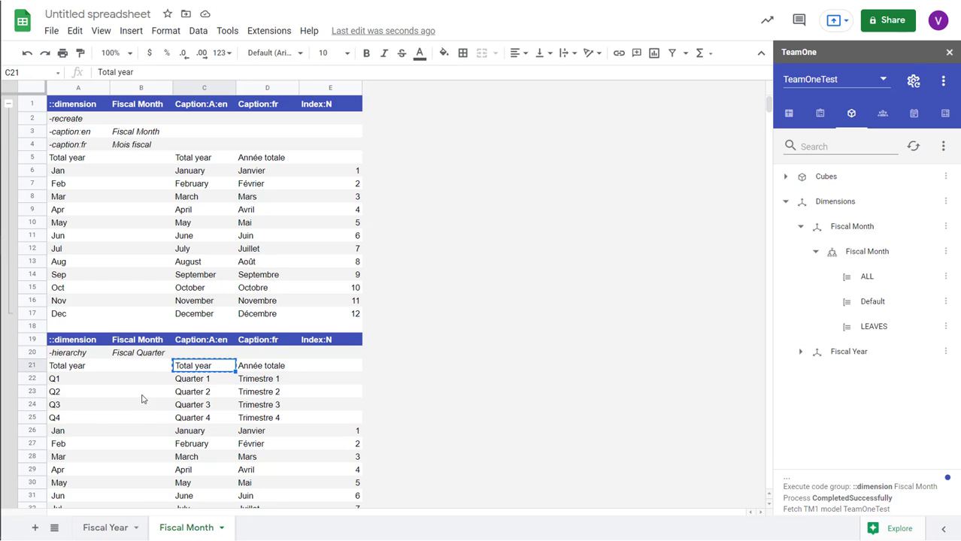
{"action": "left_click_drag", "start_coordinate": [142, 379], "coordinate": [140, 417]}
{"action": "key", "text": "ctrl+v"}
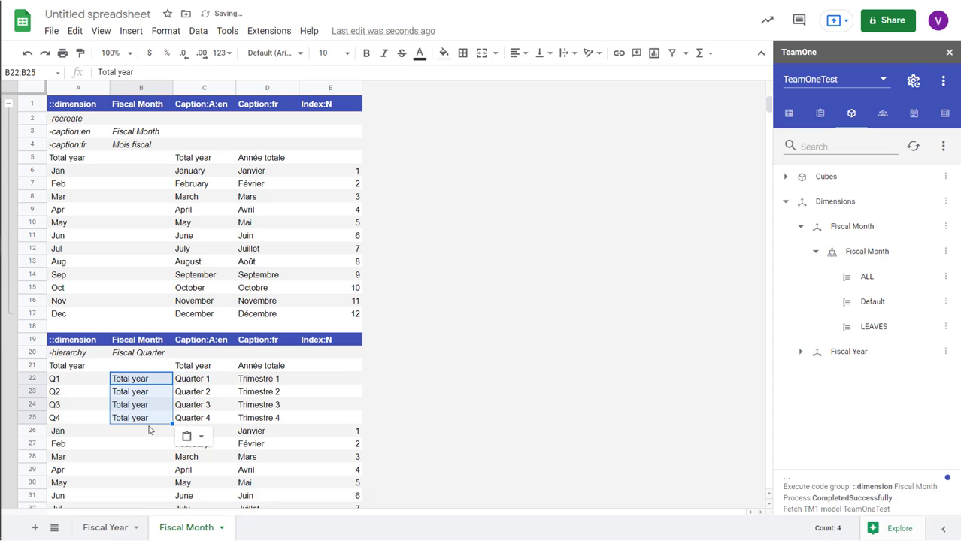
Decrease the indent of the month names Jan to Dec in A26:A37 with the TeamOne function.
{"action": "left_click", "coordinate": [75, 434]}
{"action": "scroll", "coordinate": [76, 437], "scroll_direction": "down", "scroll_amount": 4}
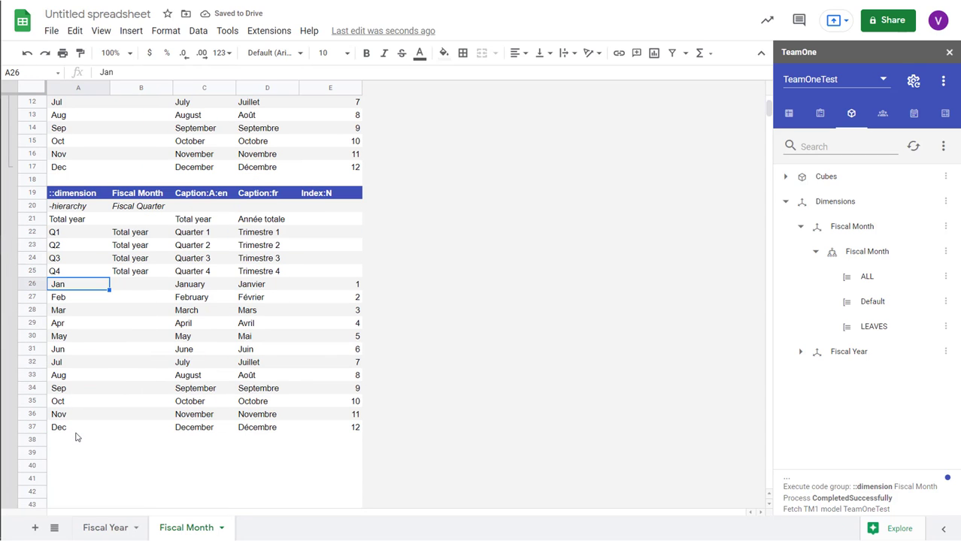
{"action": "left_click", "coordinate": [73, 431], "text": "shift"}
{"action": "left_click", "coordinate": [788, 113]}
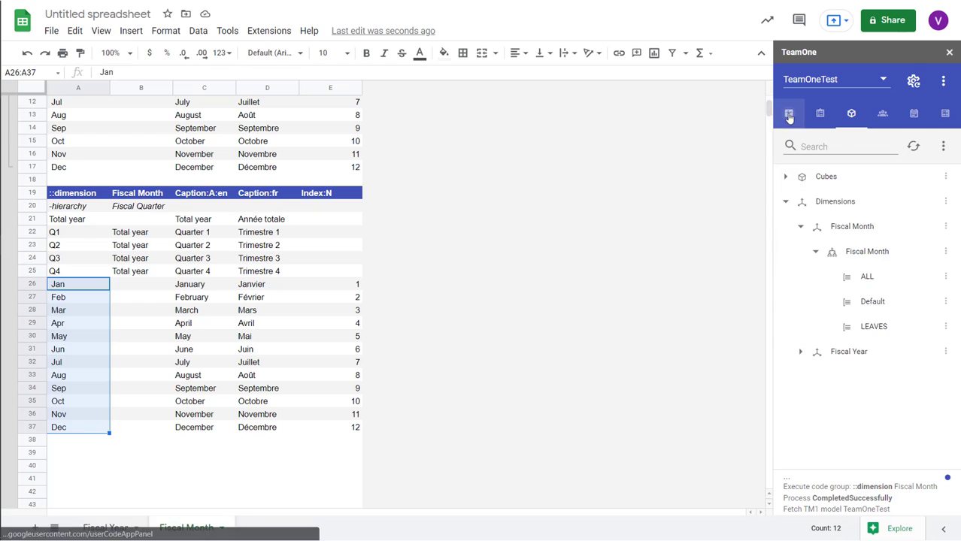
{"action": "left_click", "coordinate": [819, 255]}
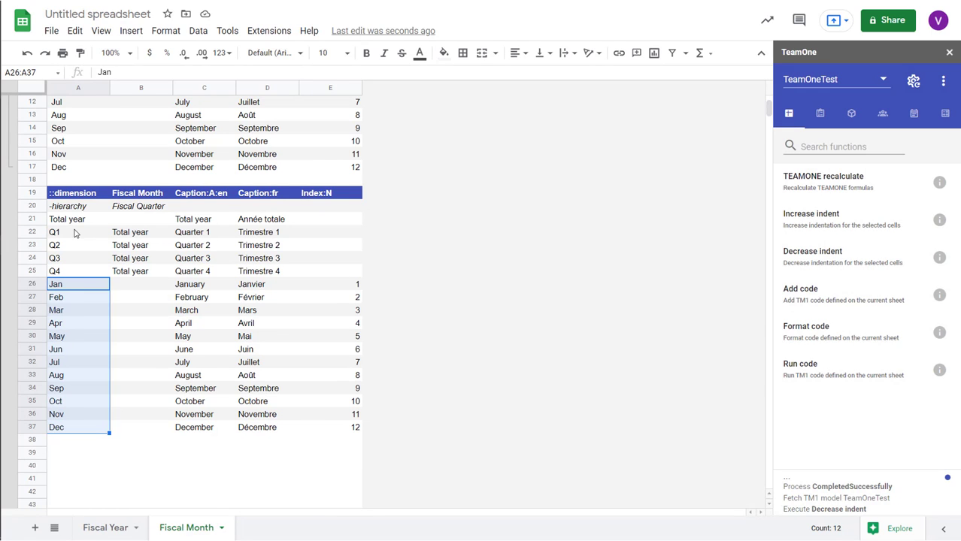
Fill B26:B37 with the parent quarters, assigning three consecutive months each to Q1, Q2, Q3 and Q4.
{"action": "left_click_drag", "start_coordinate": [144, 288], "coordinate": [132, 429]}
{"action": "key", "text": "ctrl+v"}
{"action": "left_click", "coordinate": [76, 247]}
{"action": "key", "text": "ctrl+c"}
{"action": "key", "text": "ctrl+v"}
{"action": "left_click", "coordinate": [68, 259]}
{"action": "key", "text": "ctrl+c"}
{"action": "key", "text": "ctrl+v"}
{"action": "left_click", "coordinate": [69, 272]}
{"action": "key", "text": "ctrl+c"}
{"action": "key", "text": "ctrl+v"}
Clear the month captions in C26:D37 and the Index:N column in E19:E38 of the Fiscal Quarter definition.
{"action": "left_click_drag", "start_coordinate": [202, 291], "coordinate": [293, 430]}
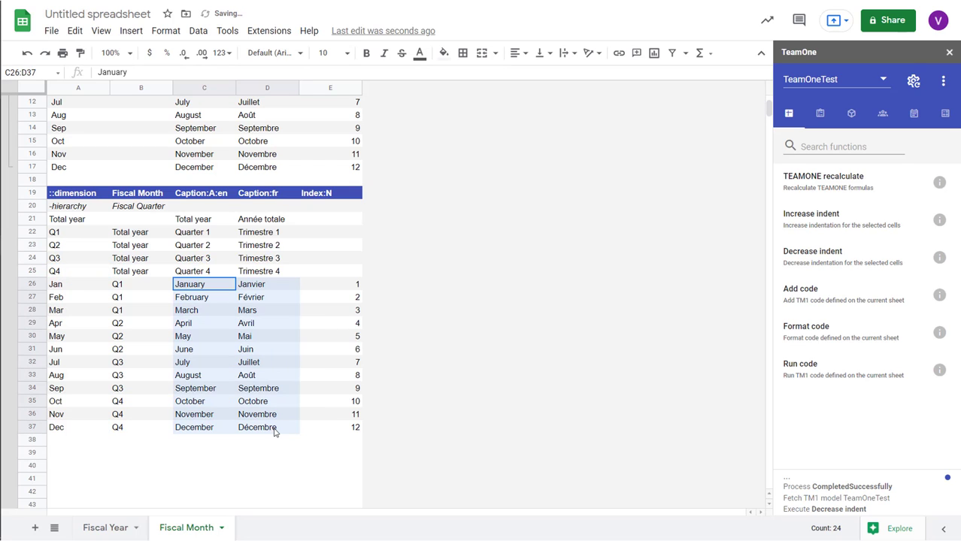
{"action": "key", "text": "Delete"}
{"action": "left_click_drag", "start_coordinate": [340, 196], "coordinate": [326, 446]}
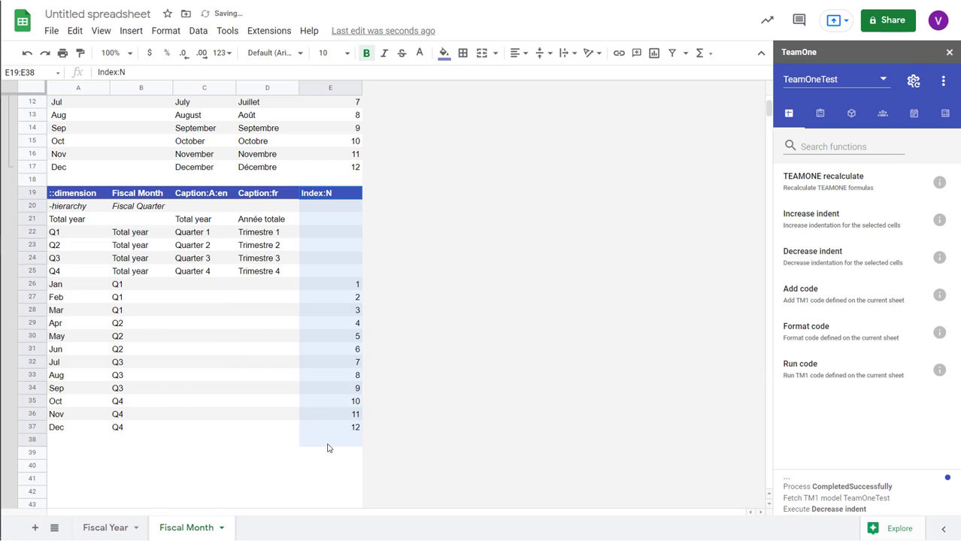
{"action": "key", "text": "Delete"}
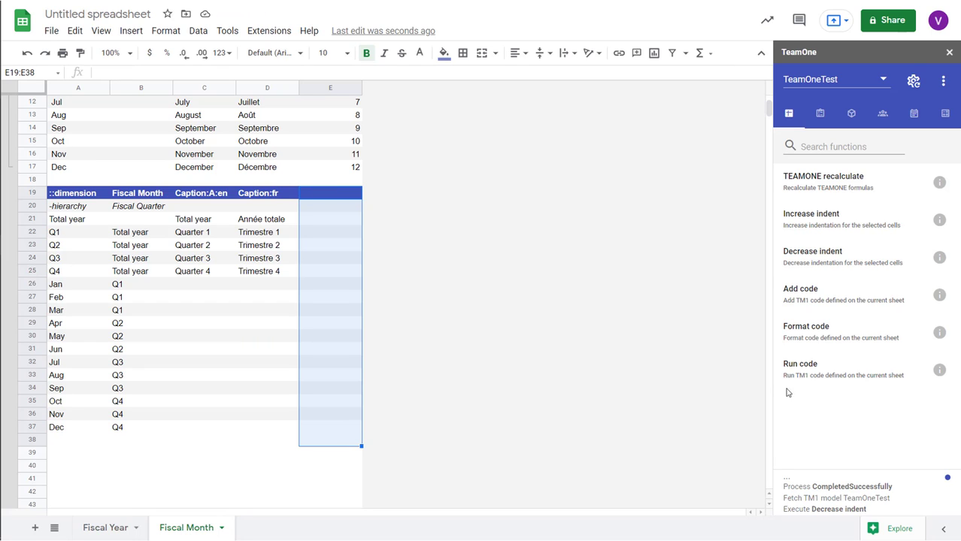
Format the TM1 code on the Fiscal Month sheet and run it.
{"action": "left_click", "coordinate": [860, 336]}
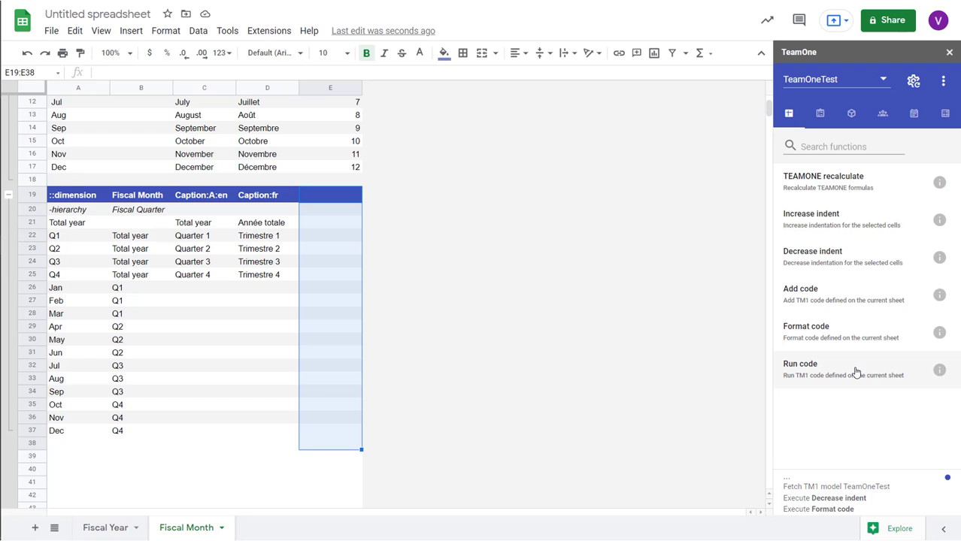
{"action": "left_click", "coordinate": [855, 371]}
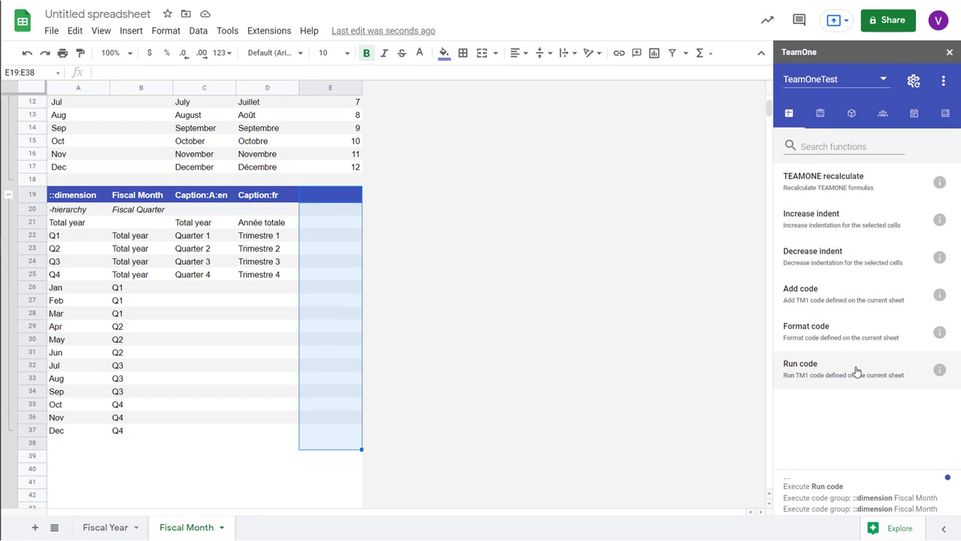
Examine the elements of the ALL subset in Fiscal Month's Fiscal Quarter hierarchy, showing the Caption attribute.
{"action": "left_click", "coordinate": [851, 111]}
{"action": "left_click", "coordinate": [785, 201]}
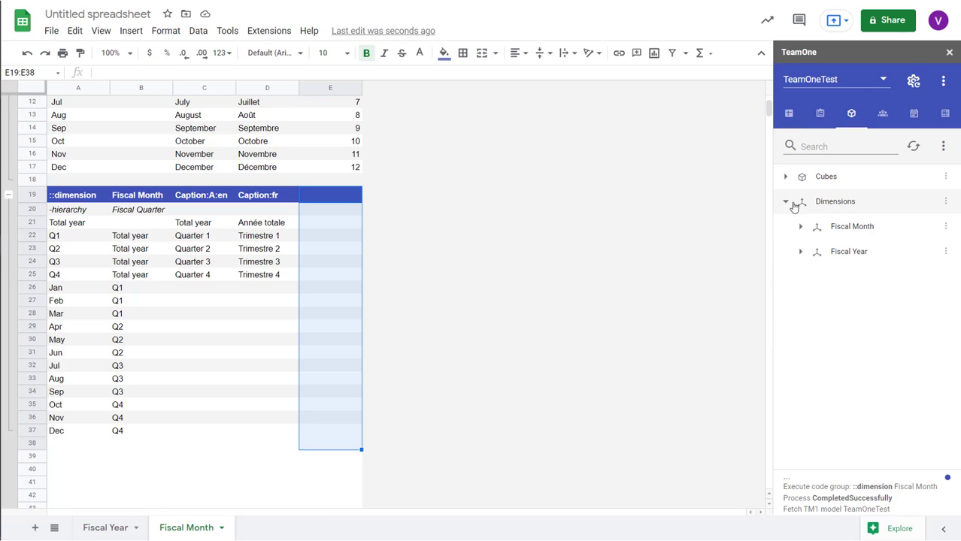
{"action": "left_click", "coordinate": [801, 227]}
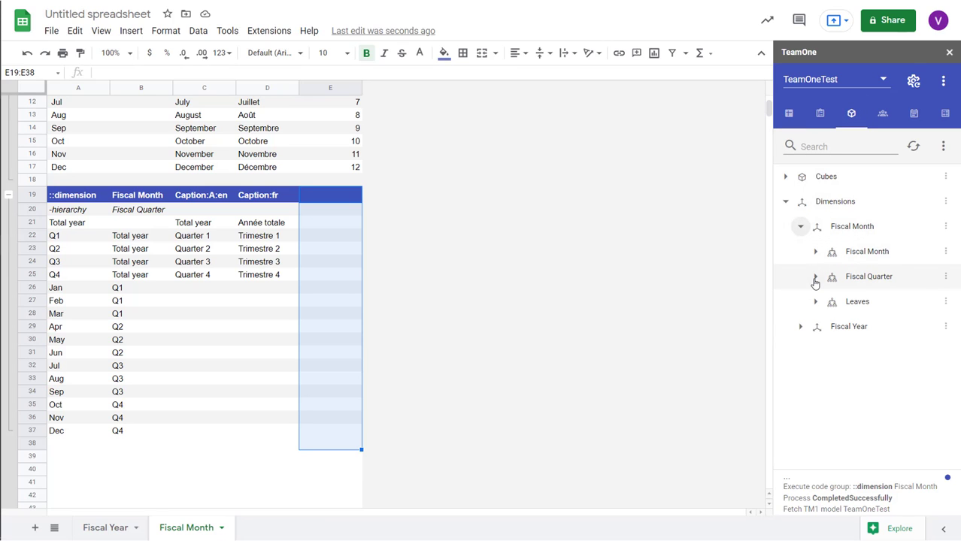
{"action": "left_click", "coordinate": [815, 278]}
{"action": "left_click_drag", "start_coordinate": [865, 303], "coordinate": [866, 303]}
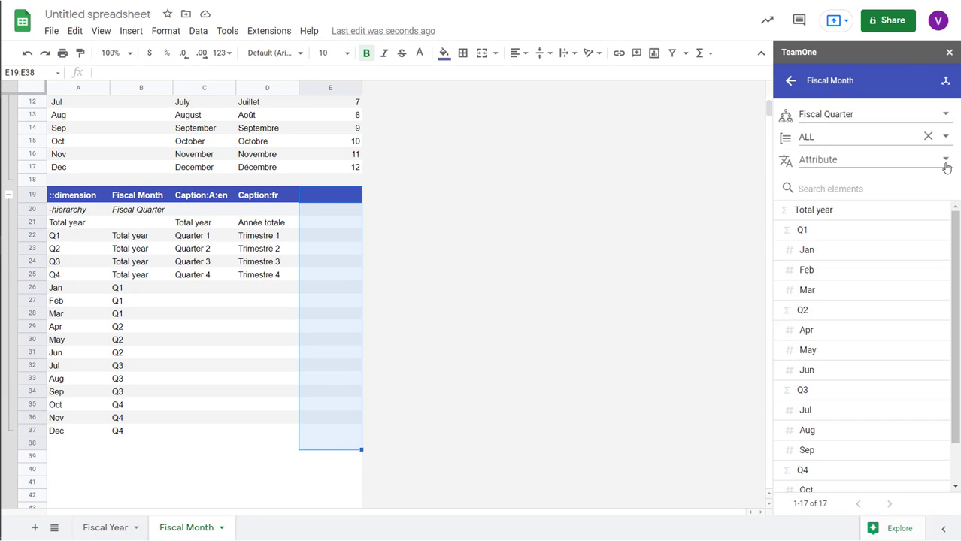
{"action": "left_click", "coordinate": [945, 167]}
{"action": "left_click", "coordinate": [918, 197]}
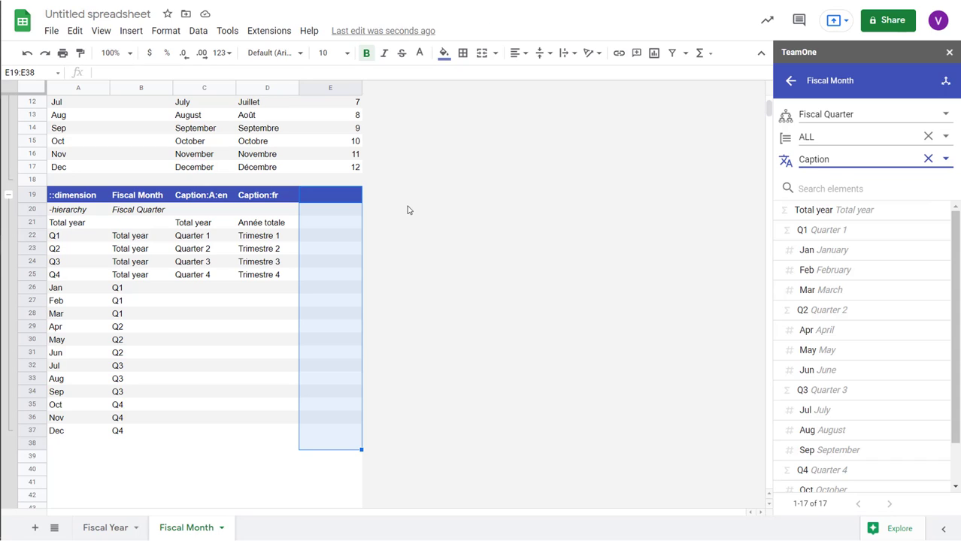
Rename the spreadsheet as TeamOne model.
{"action": "left_click", "coordinate": [101, 14]}
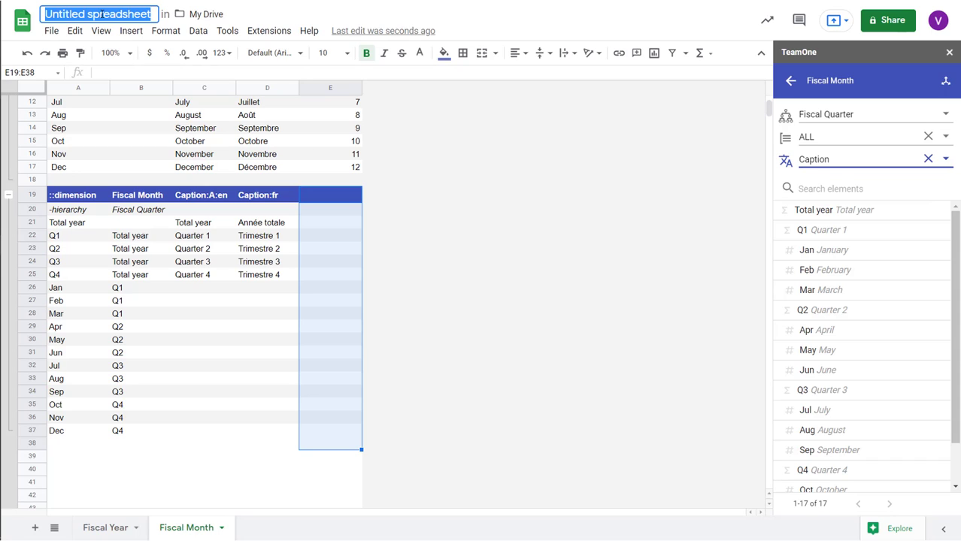
{"action": "type", "text": "TeamOne model"}
{"action": "key", "text": "Return"}
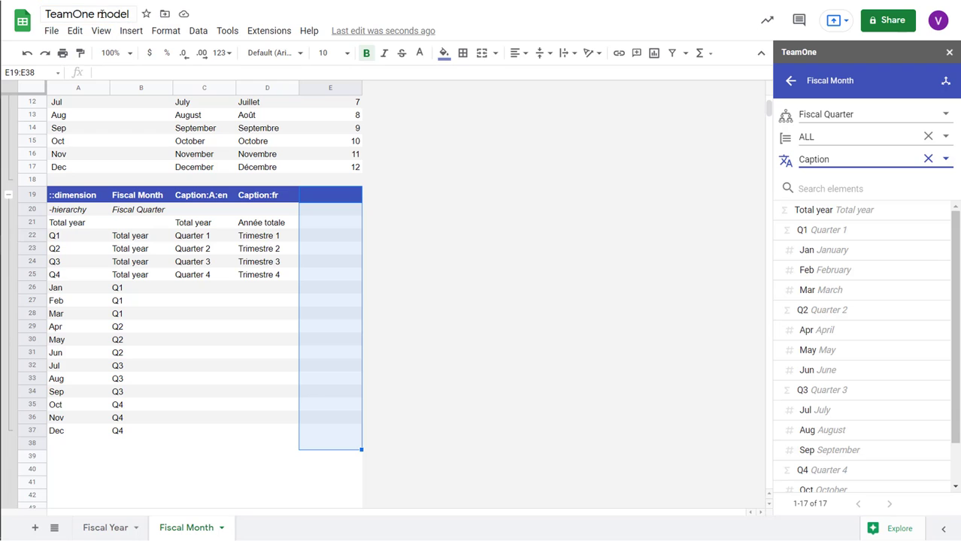